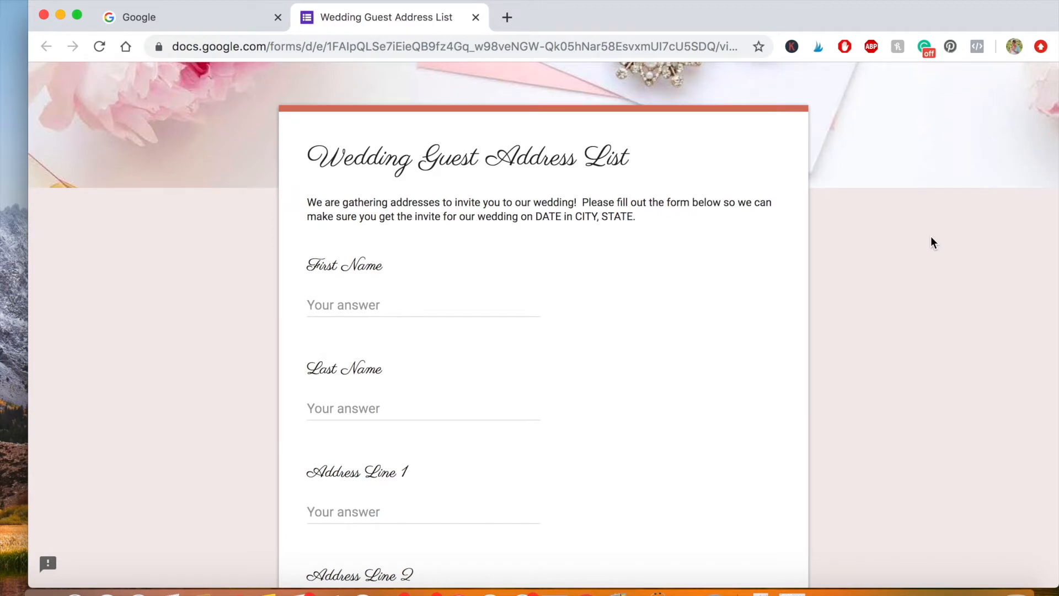
Review all questions of the finished Wedding Guest Address List form and submit it without entering answers.
scroll(931, 237, up, 2)
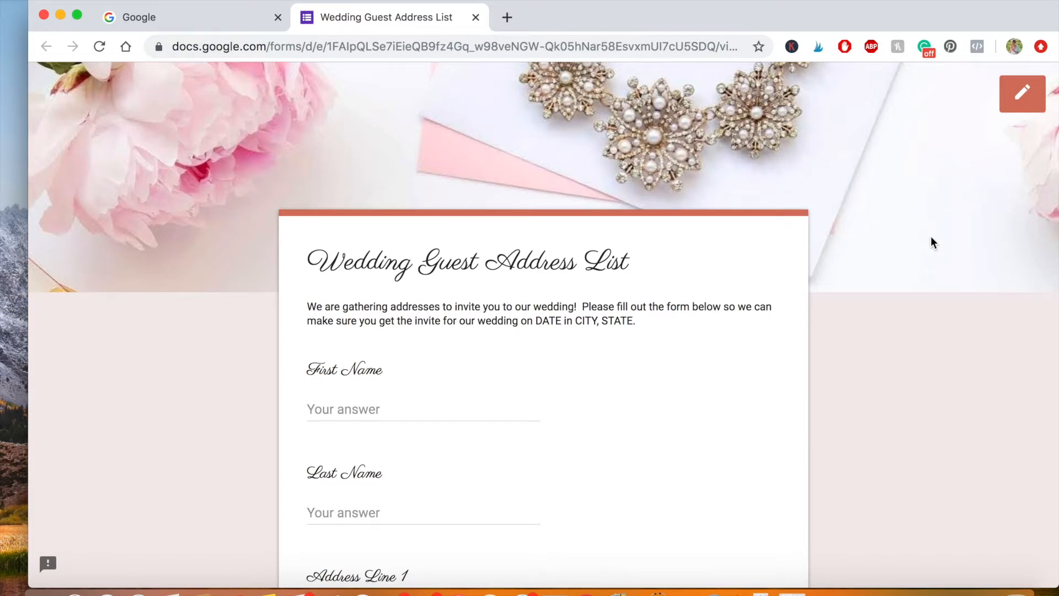
scroll(931, 237, down, 1)
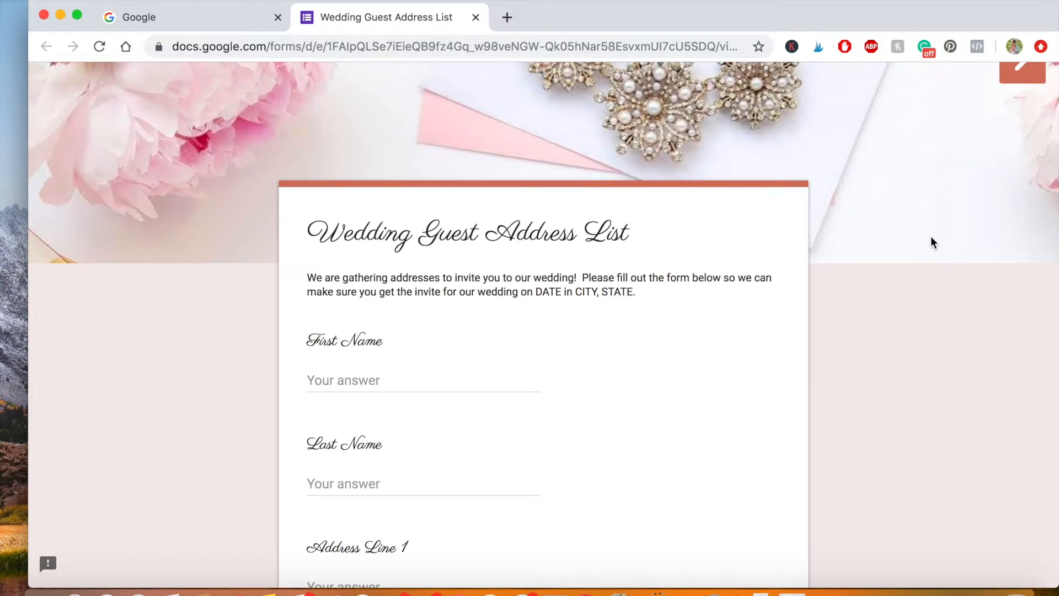
scroll(931, 241, down, 1)
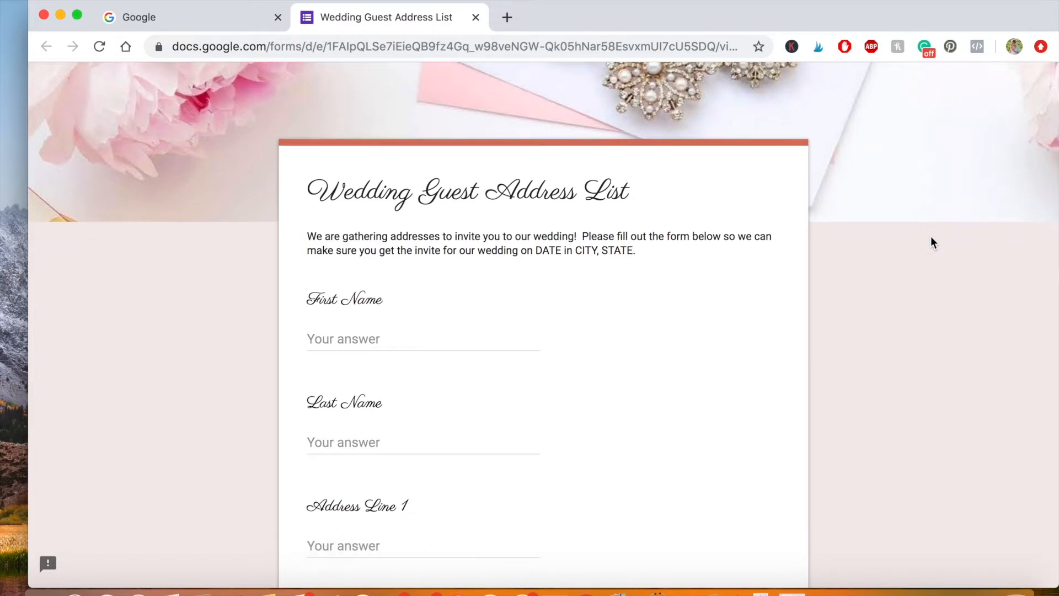
scroll(931, 238, down, 1)
scroll(931, 239, down, 1)
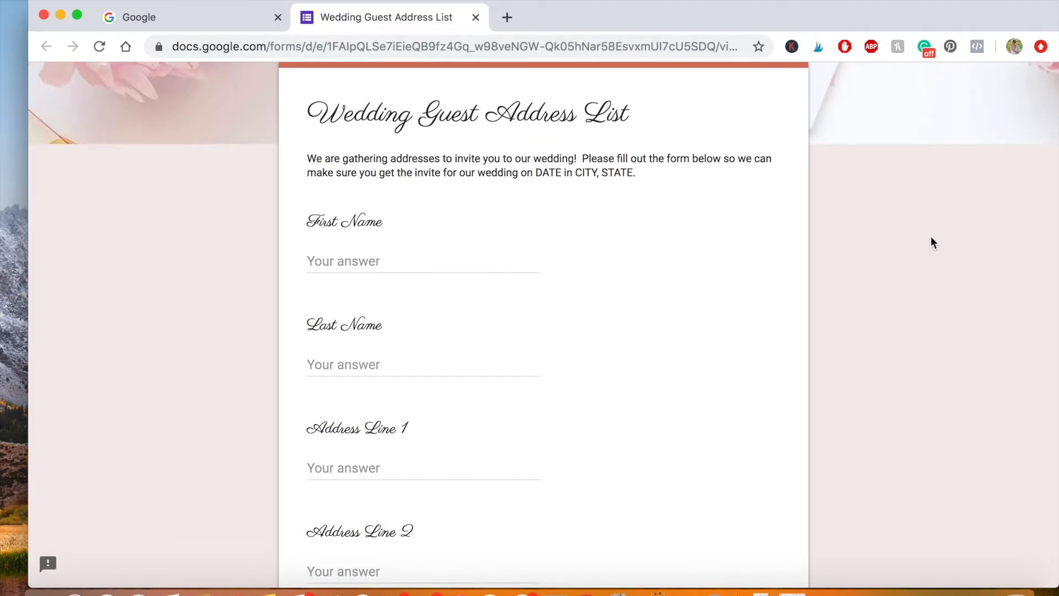
scroll(931, 238, up, 3)
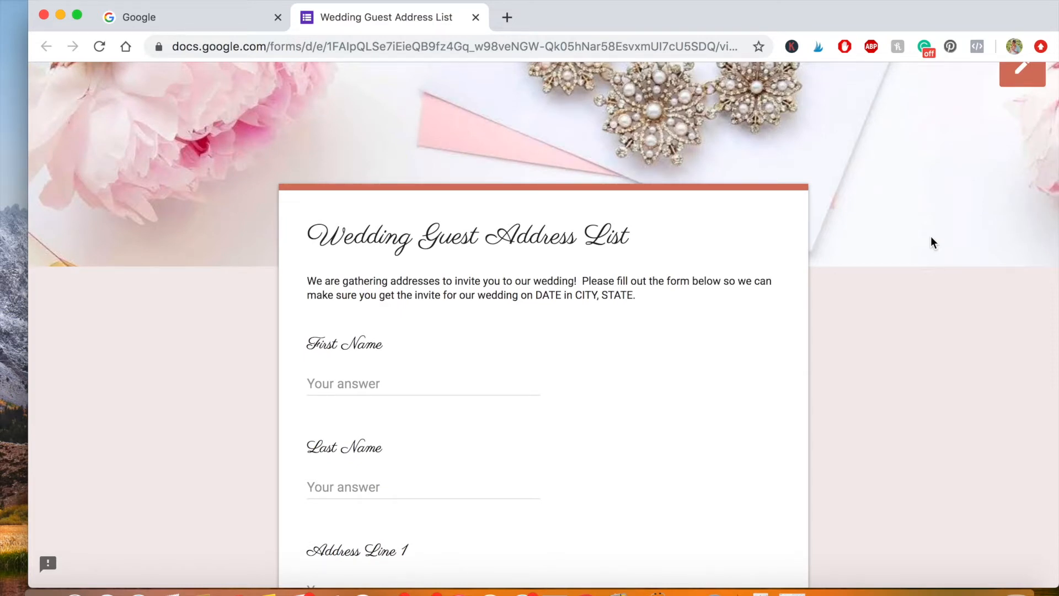
scroll(931, 237, down, 3)
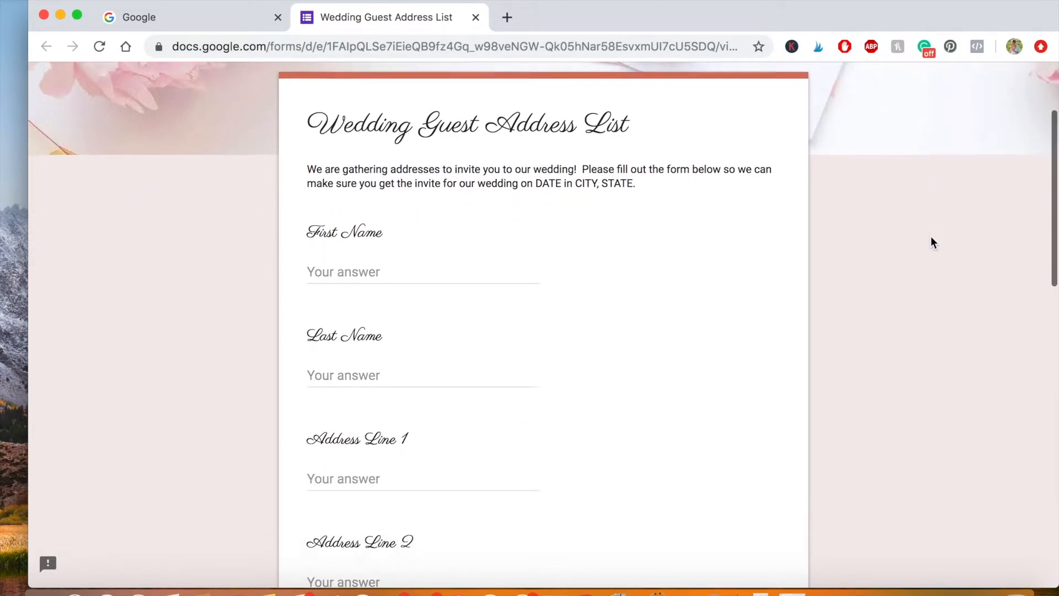
scroll(931, 238, down, 3)
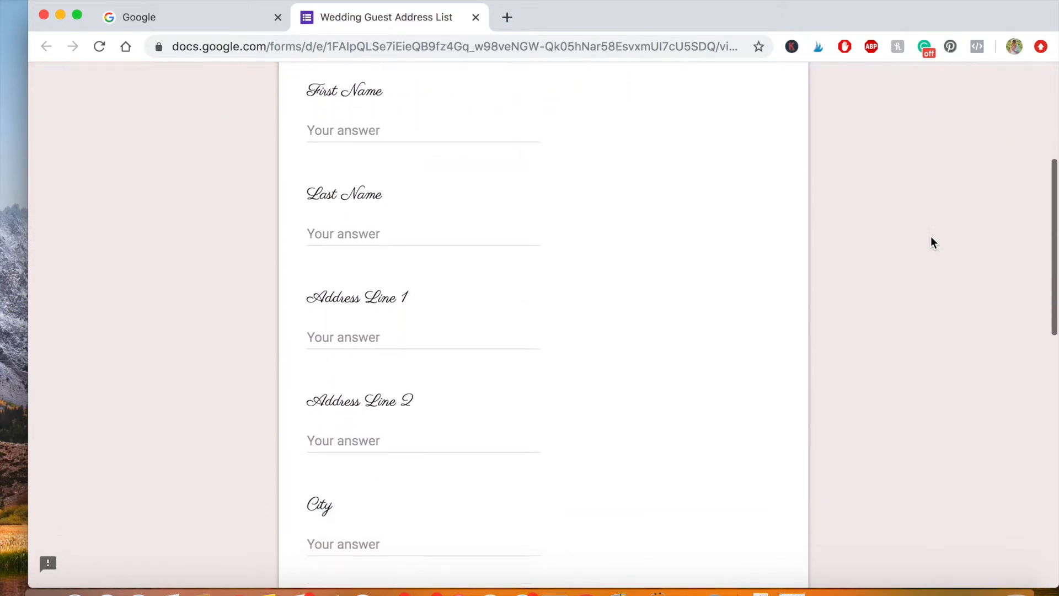
scroll(931, 243, down, 12)
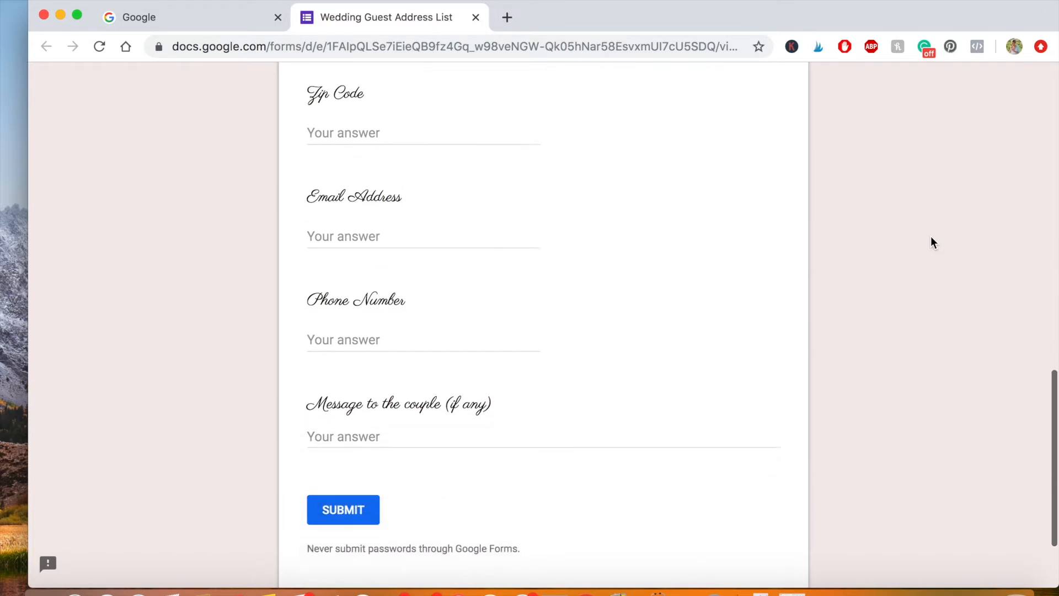
scroll(932, 242, down, 1)
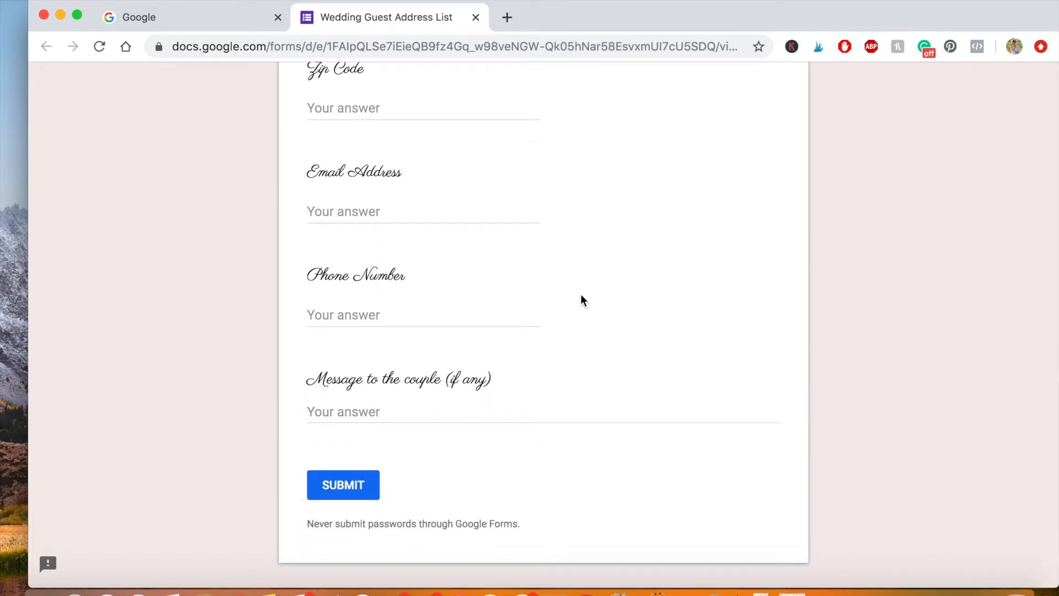
click(346, 492)
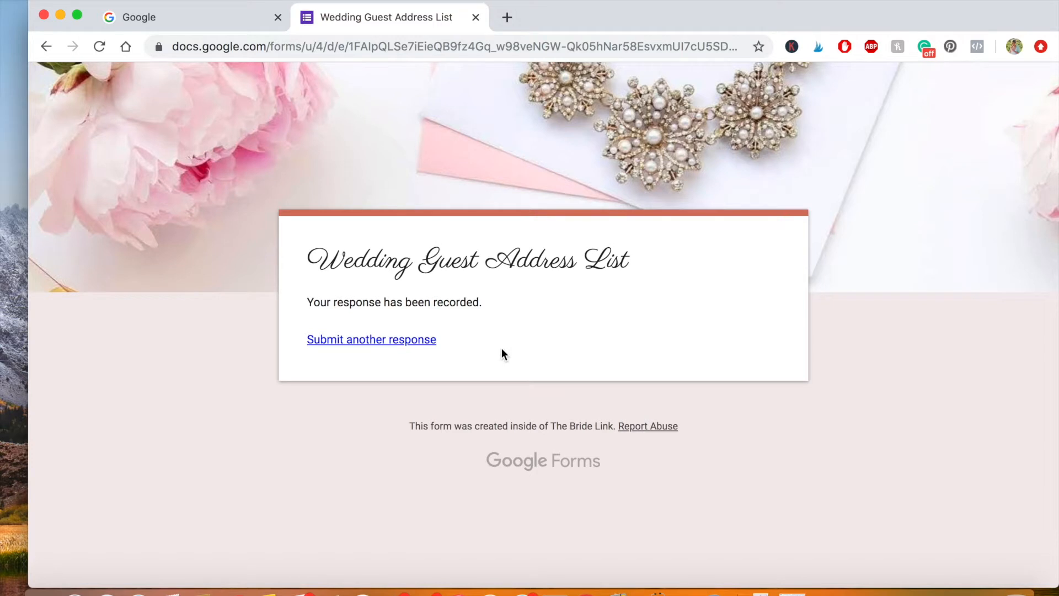
Open Google Forms from the Google homepage and create a blank form titled with the couple's first names and "Wedding Guest List".
click(185, 20)
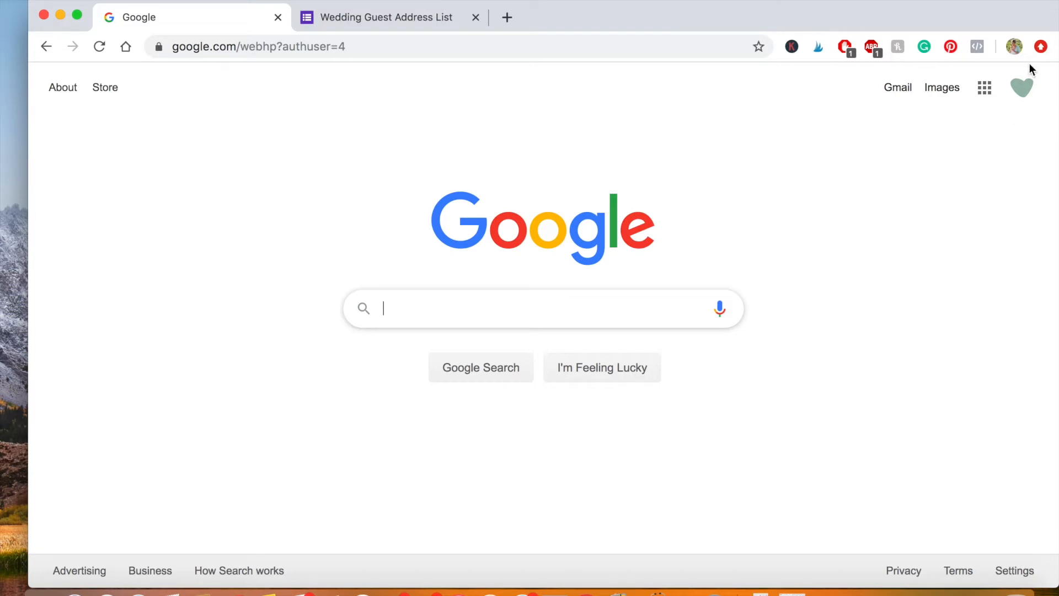
click(985, 89)
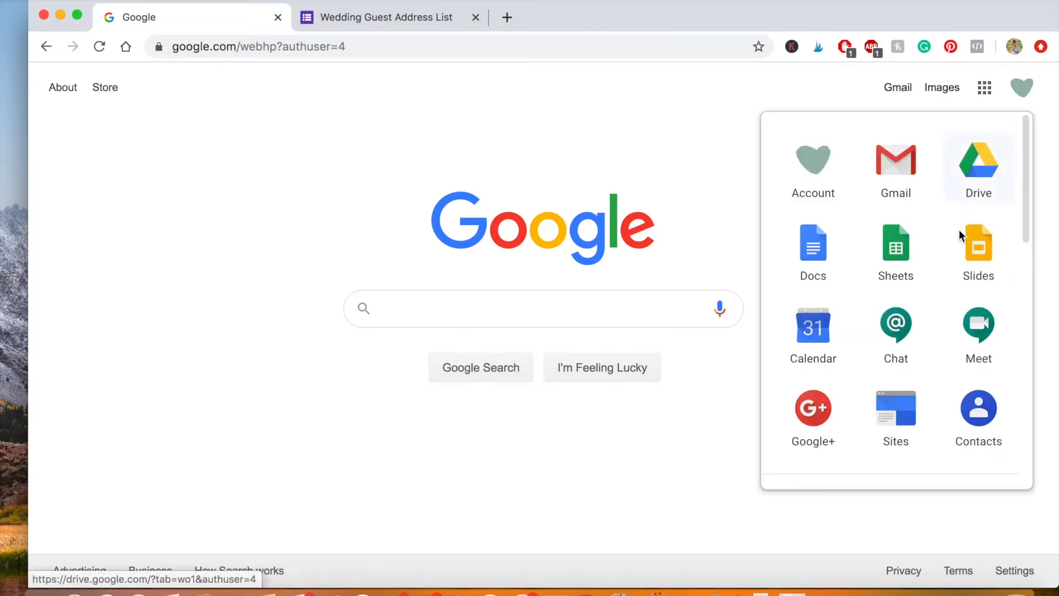
scroll(939, 309, down, 5)
scroll(939, 313, down, 5)
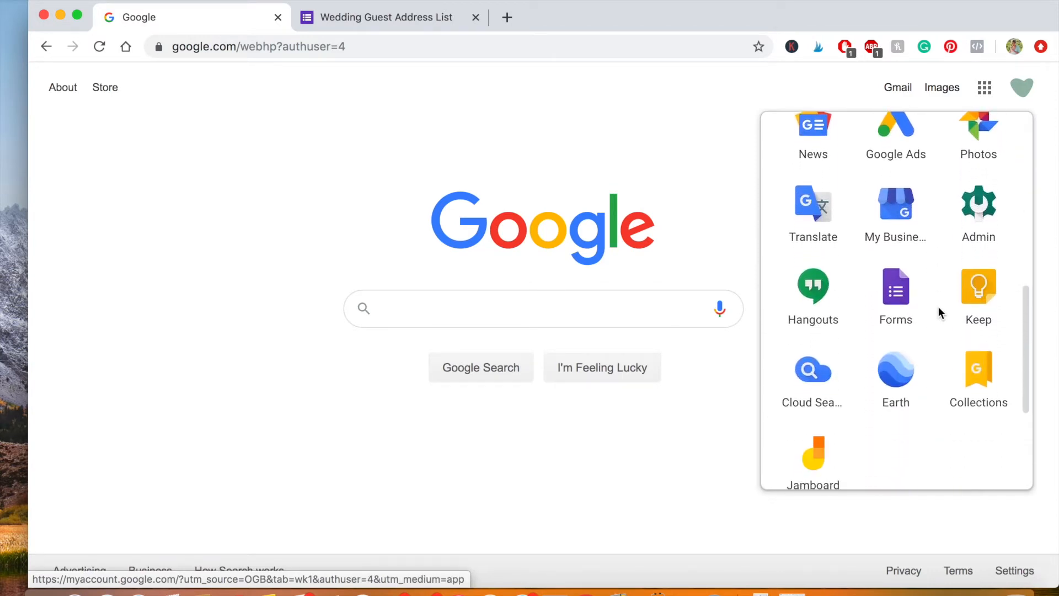
click(896, 304)
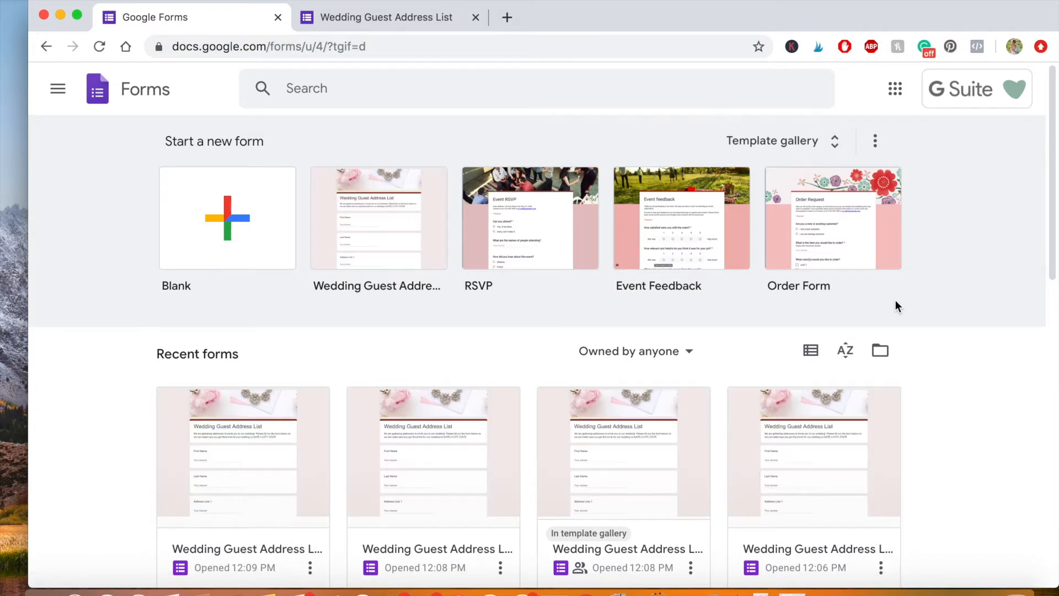
click(226, 244)
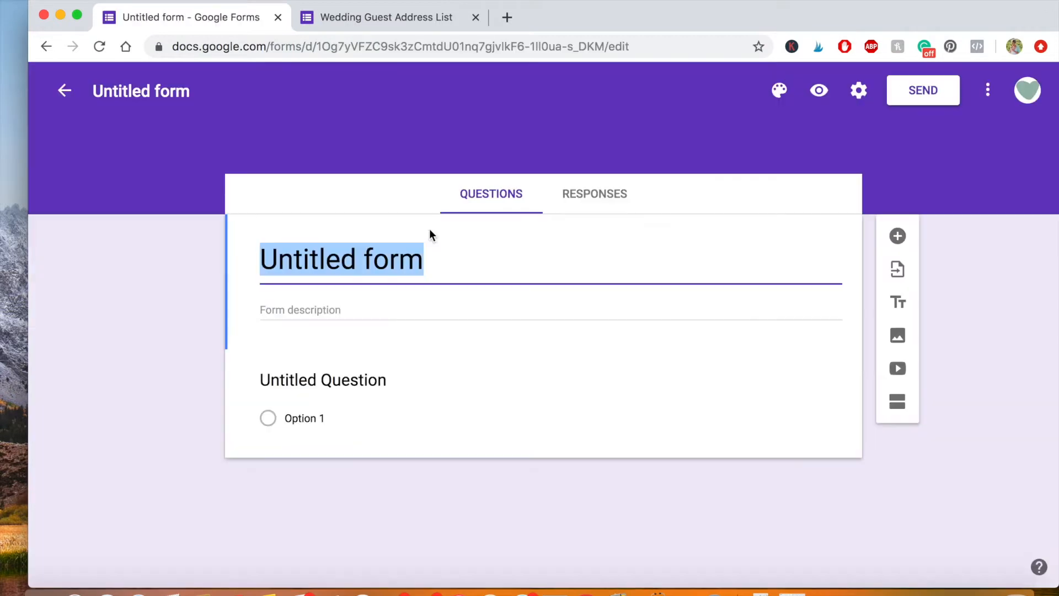
text(Mark and Linda's Wedding Guest List)
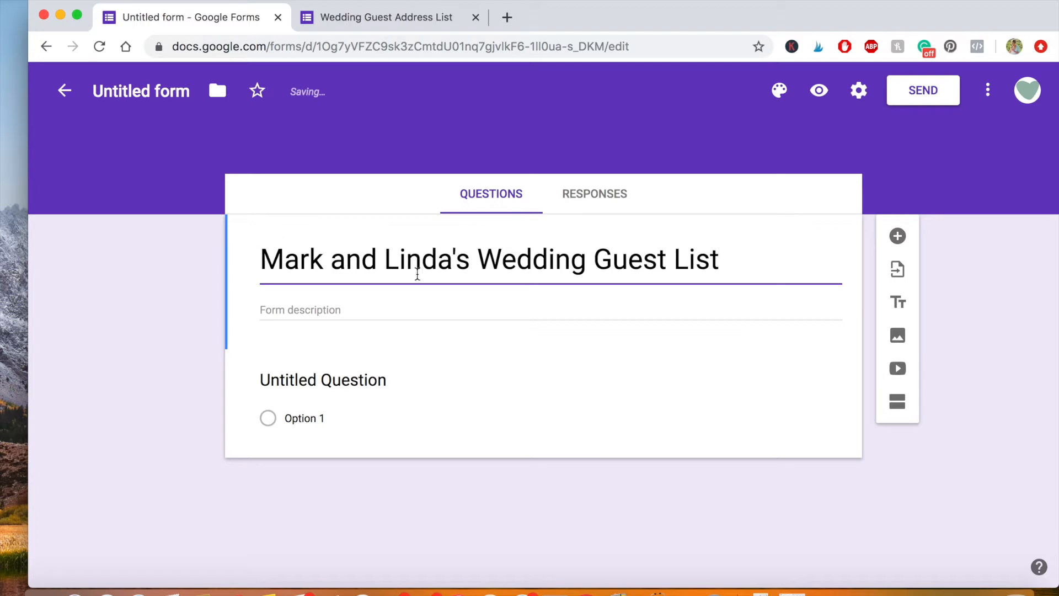
Add the form description "We would love to invite you to our wedding! Please complete the form so we have your correct address!".
click(337, 310)
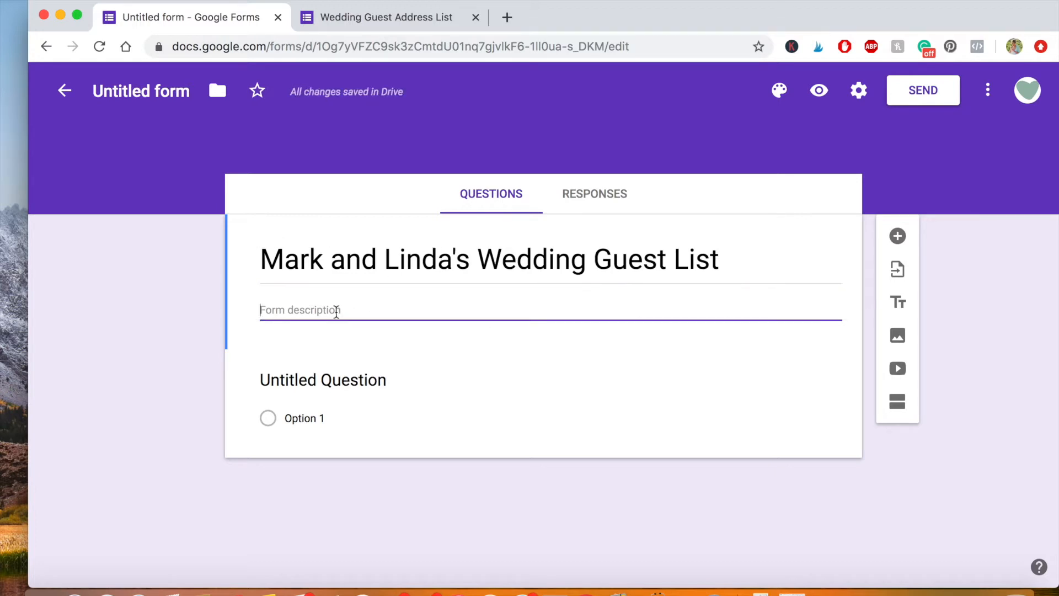
text(We would love to invite you to our wedding! Please complete the form so we have your correct add)
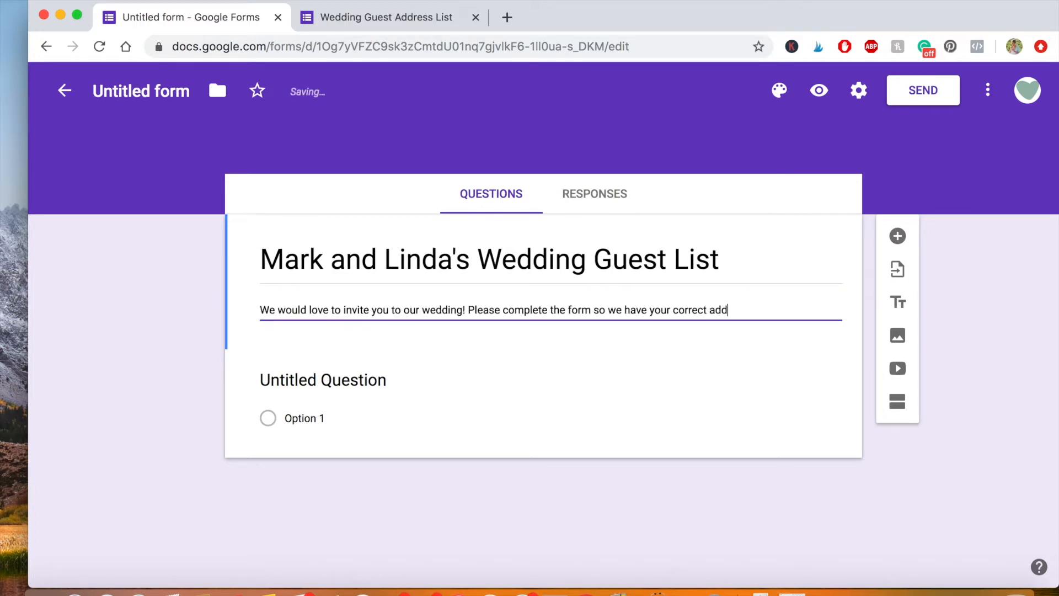
text(ress!)
Insert the placeholder wording "on DATE in CITY, STATE" after "our wedding" in the form description.
click(463, 306)
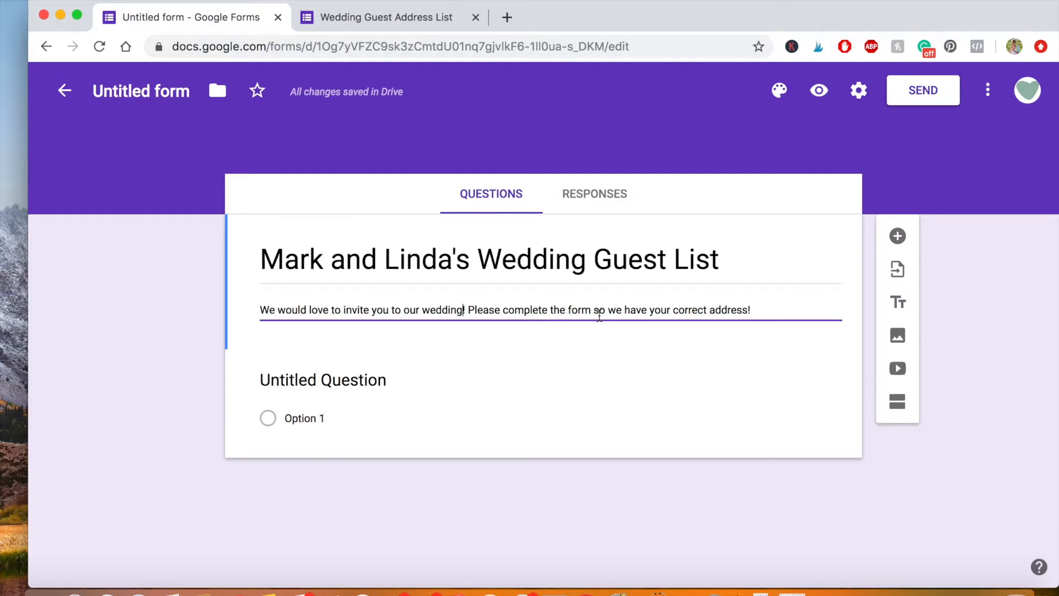
text(on DATE)
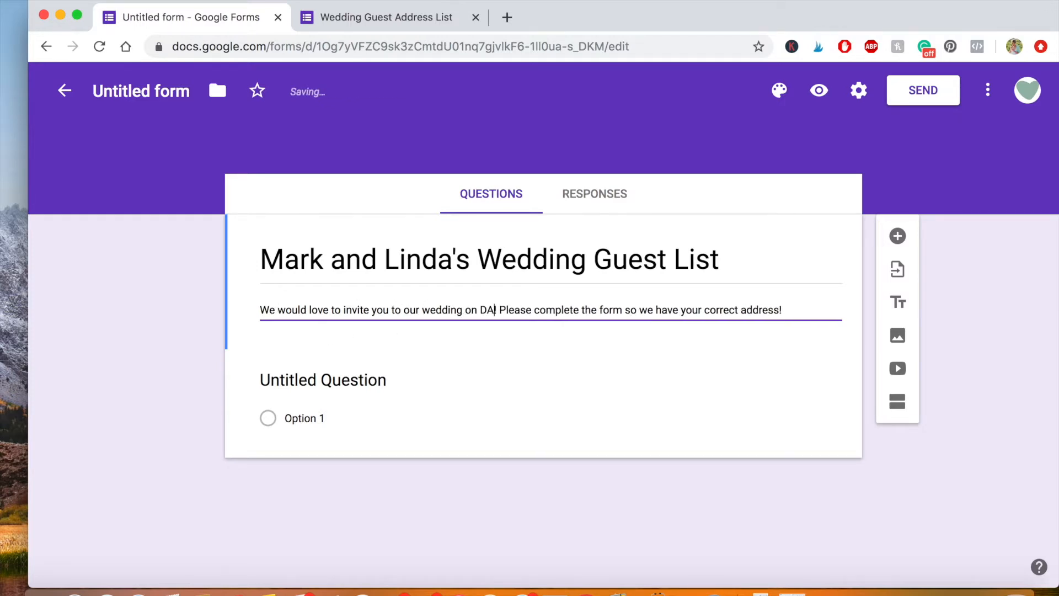
text( in CITY)
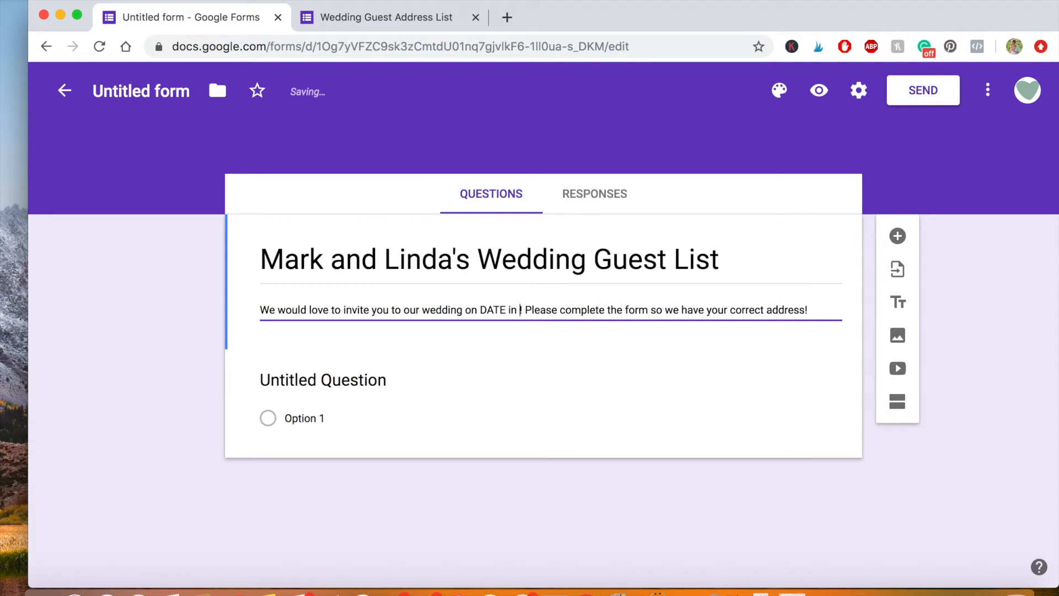
text(, STATE)
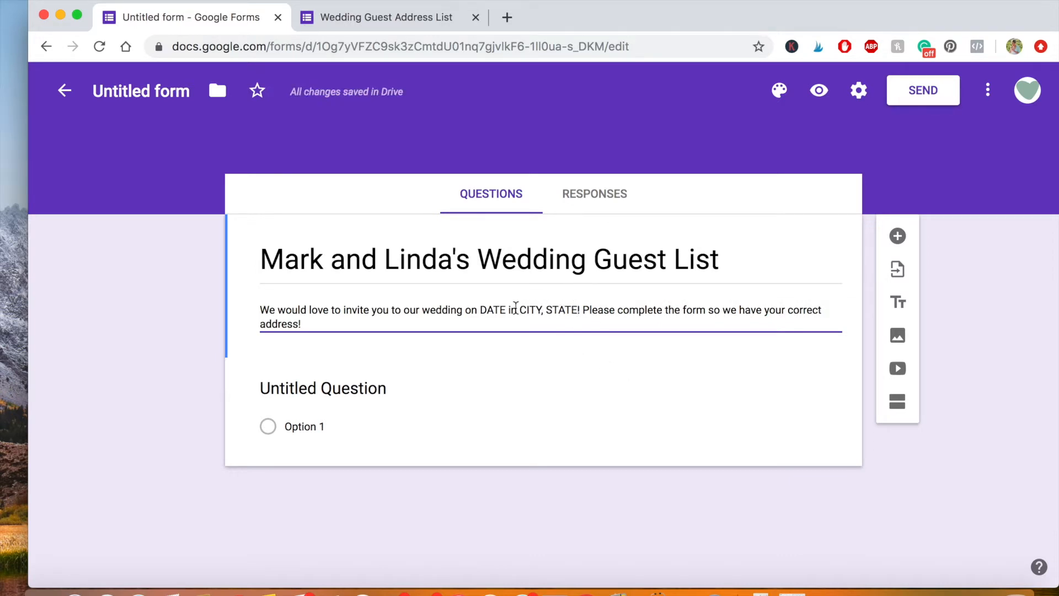
drag(478, 306, 580, 305)
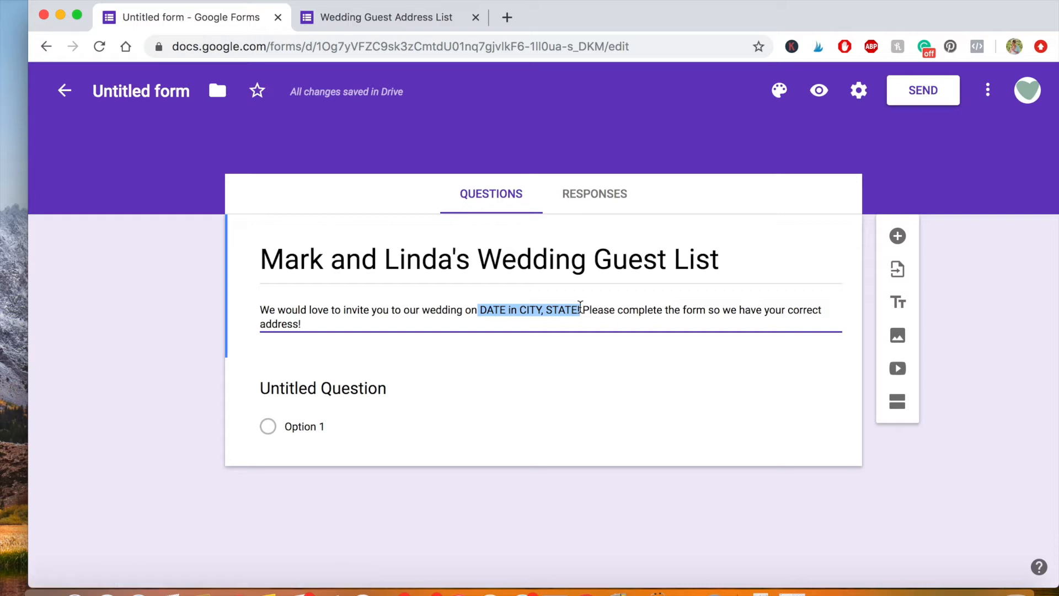
Rename the untitled question to "First Name(s)" and add a short-answer question "Last Name" below it.
click(541, 390)
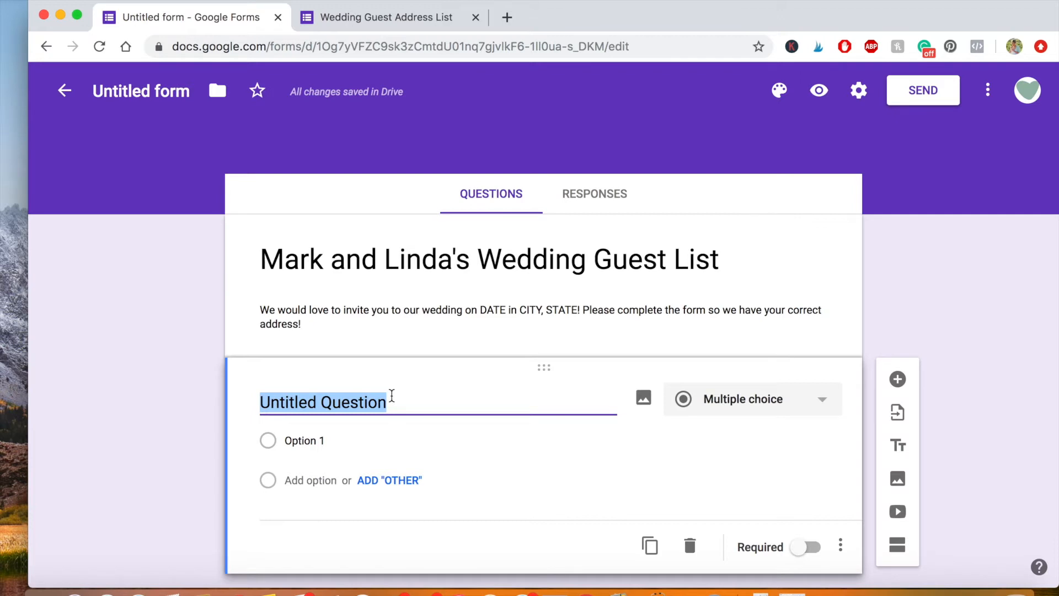
text(First)
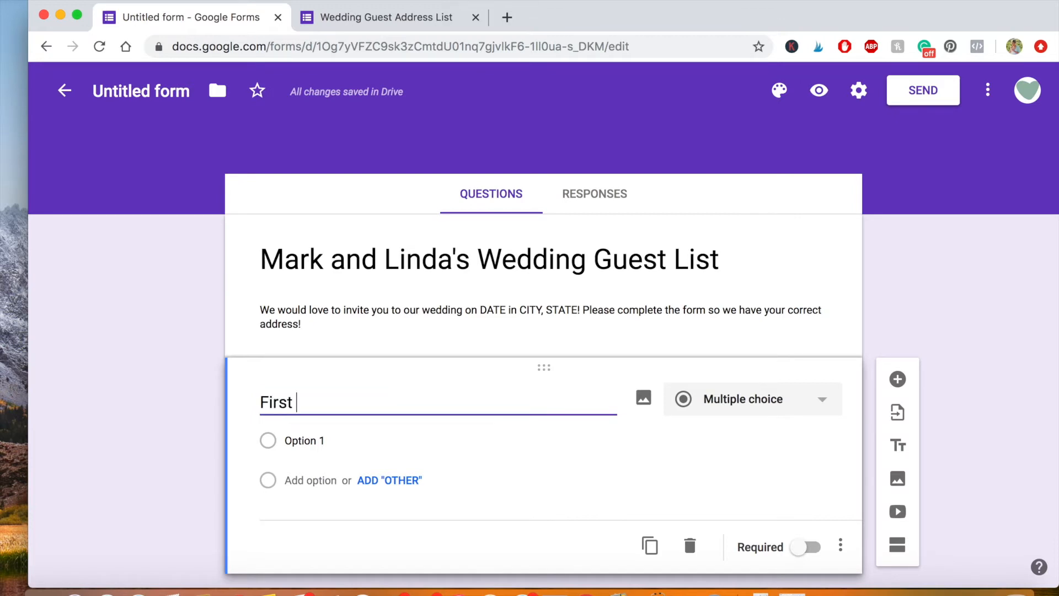
text( Name(s))
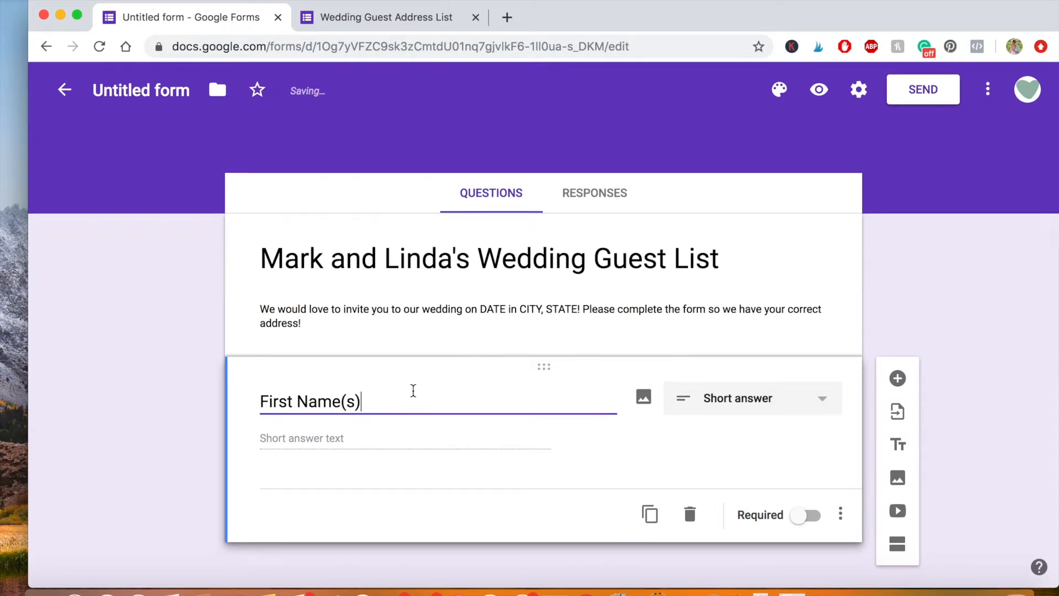
scroll(448, 390, down, 1)
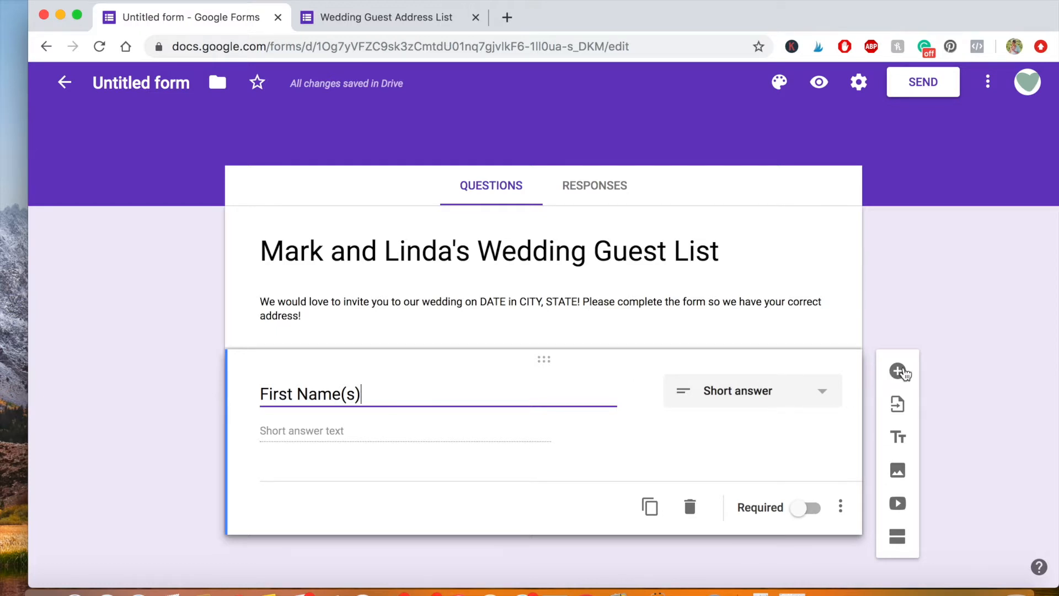
click(897, 371)
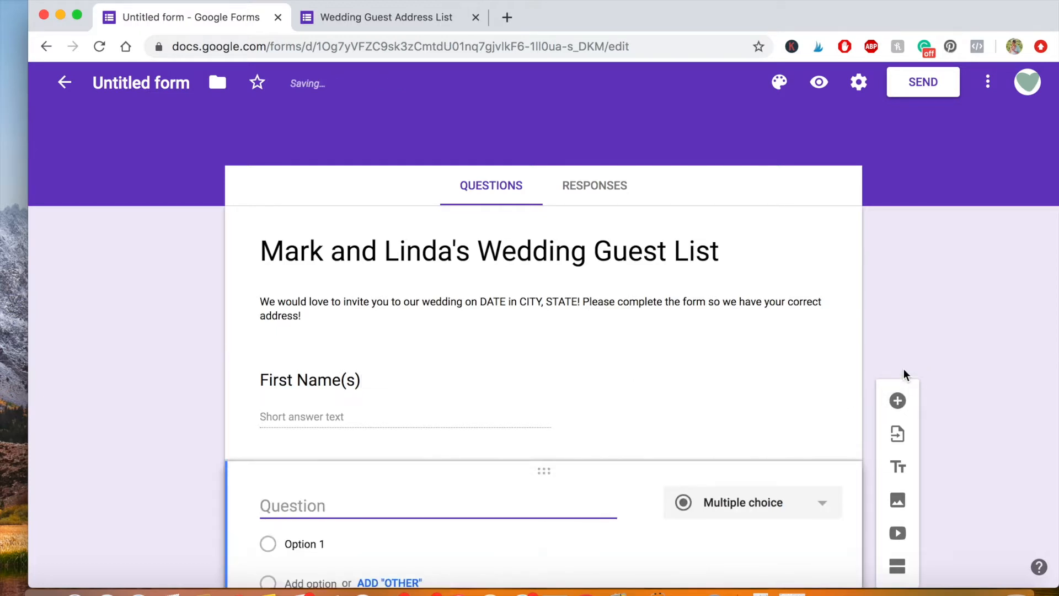
text(Last Name)
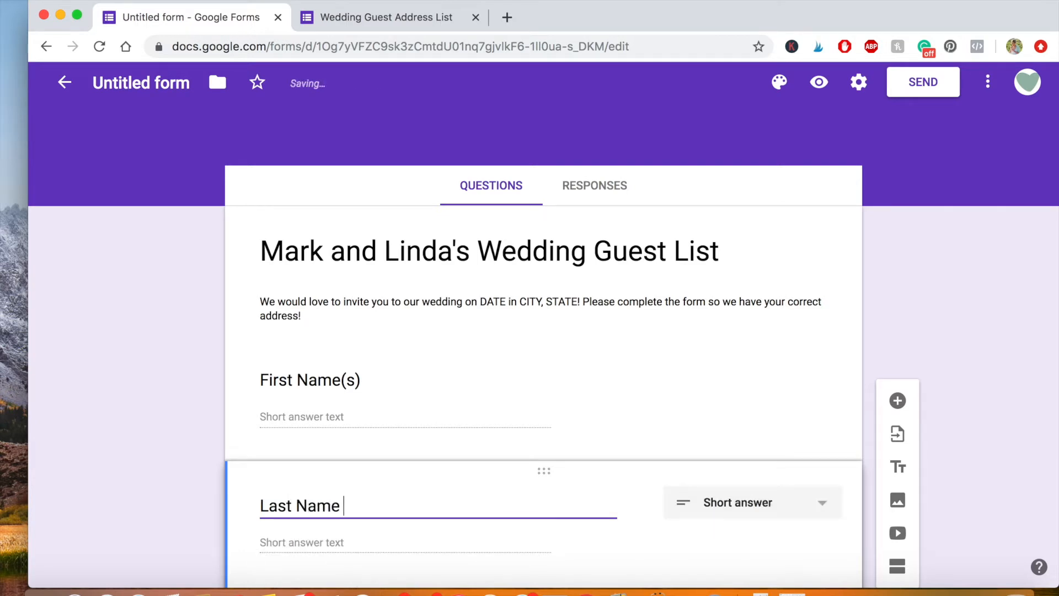
scroll(794, 518, down, 3)
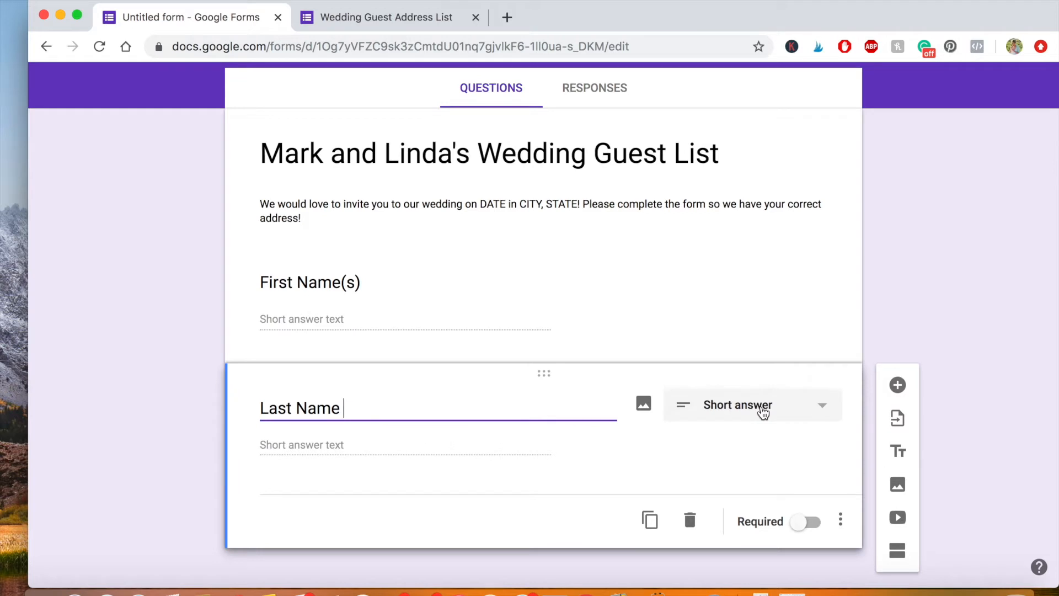
Add two more questions named "Address Line 1" and "Address Line 2" below the last name question.
click(897, 385)
text(Address Line 1)
click(897, 371)
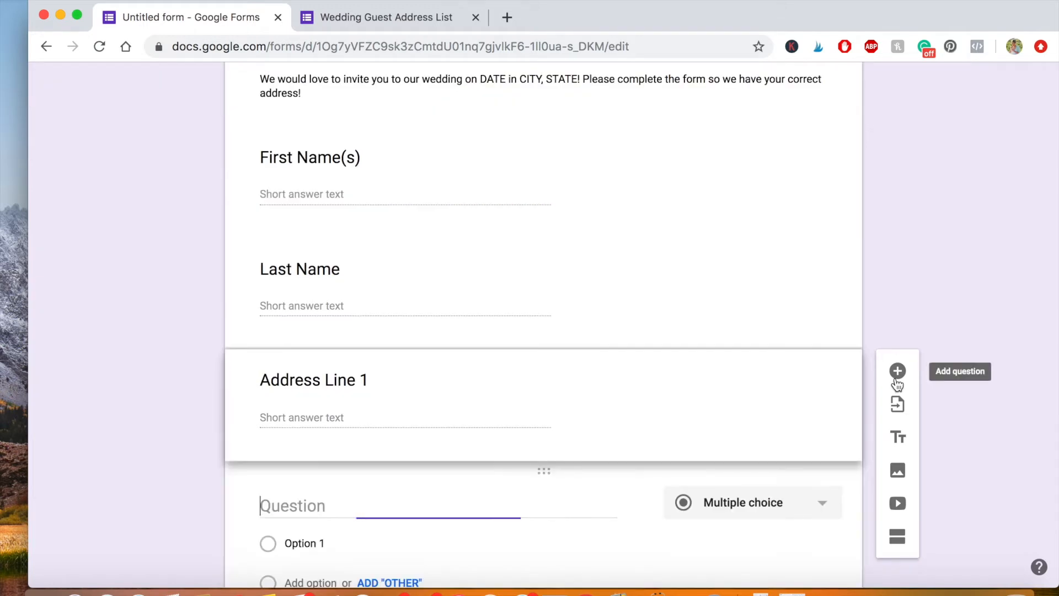
text(Address Line 2)
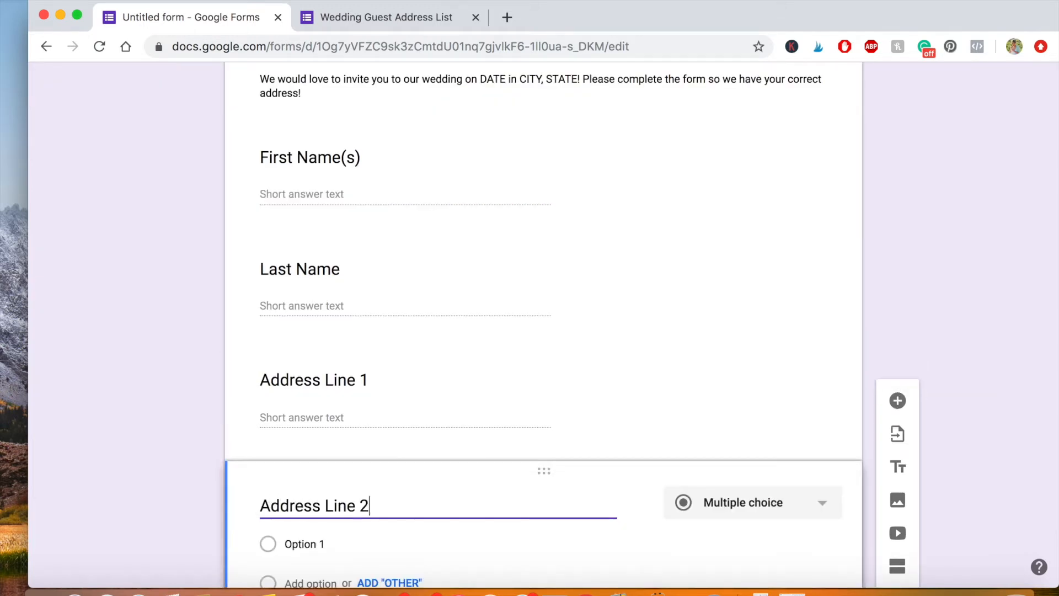
Add questions named "City" and "State" below the address line questions.
click(898, 402)
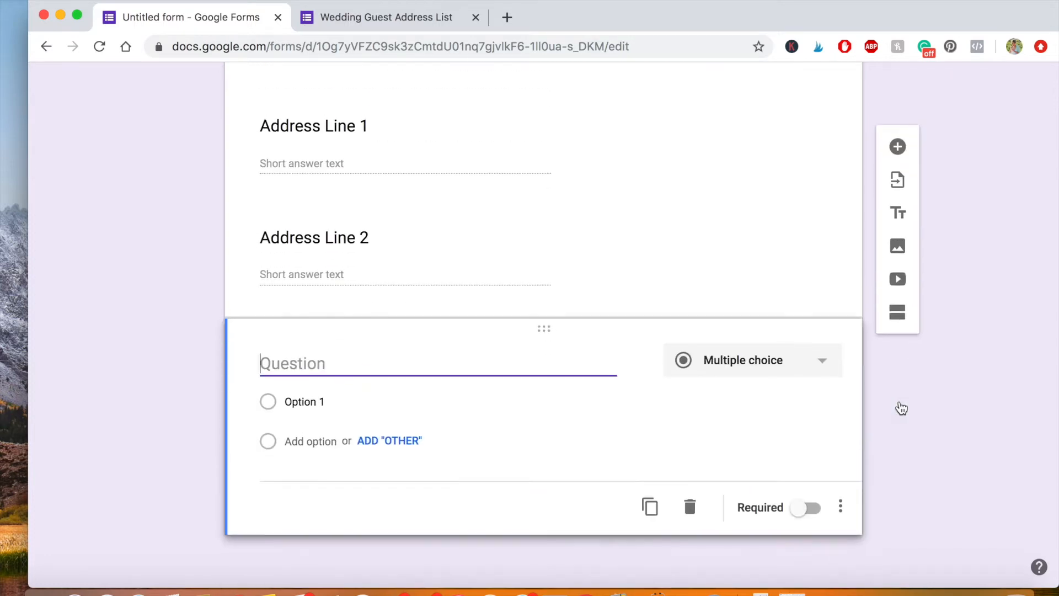
text(City)
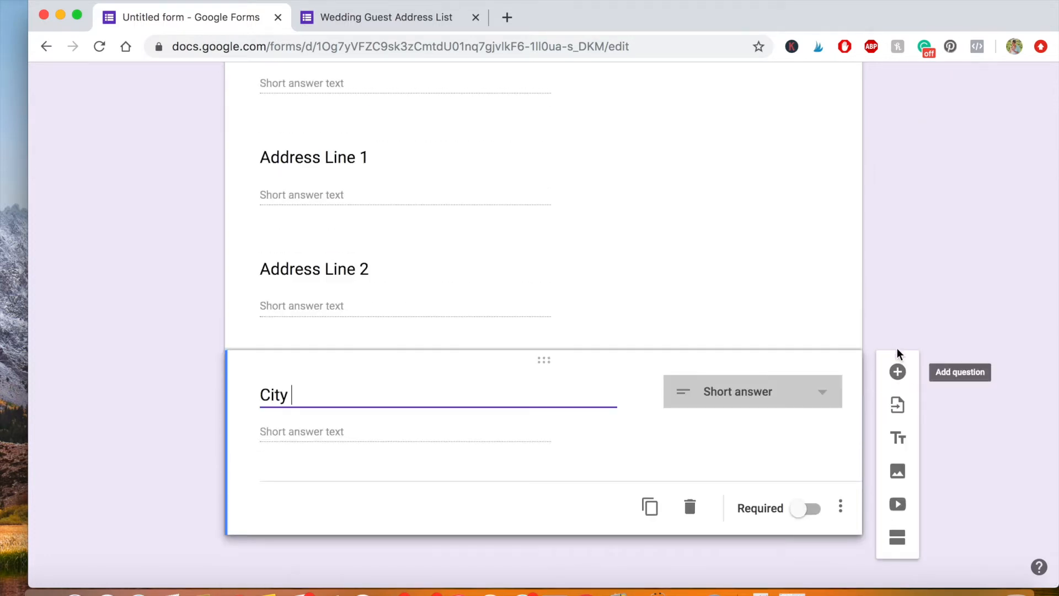
click(898, 373)
text(State)
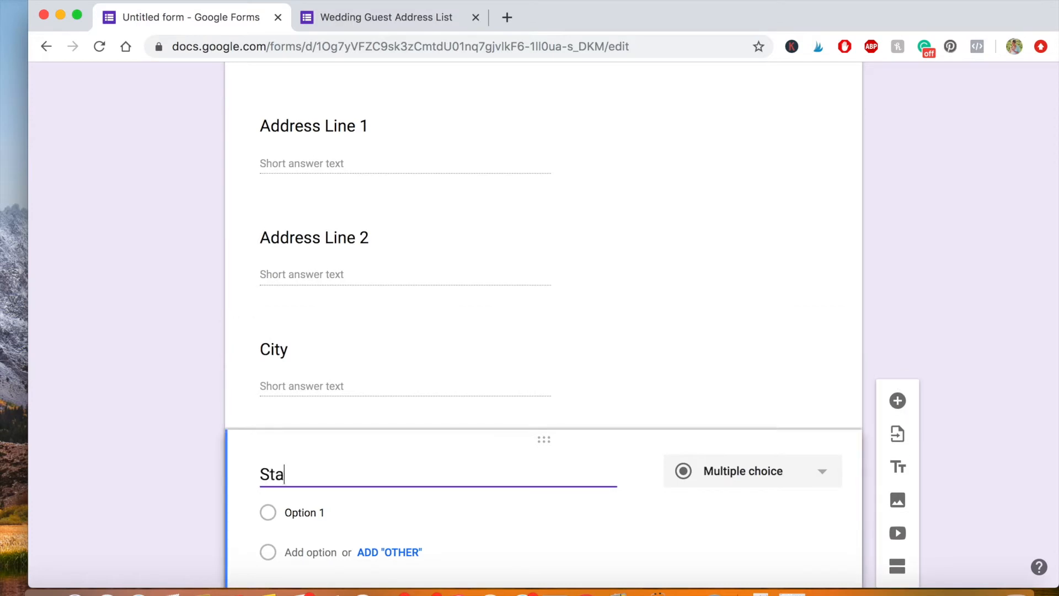
Add a short-answer question named "Zip Code" below the State question.
click(898, 401)
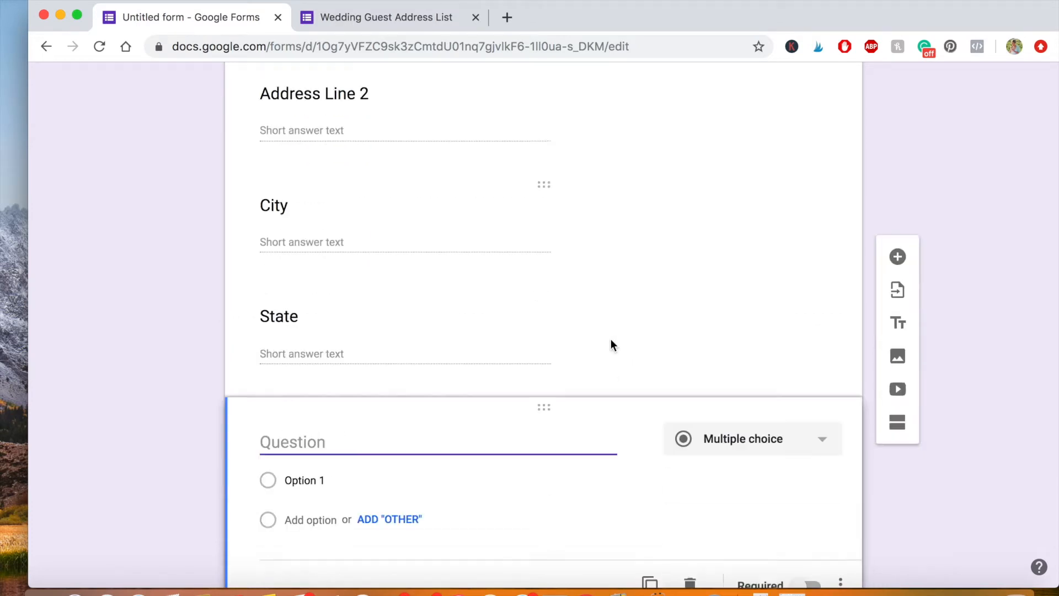
text(Z)
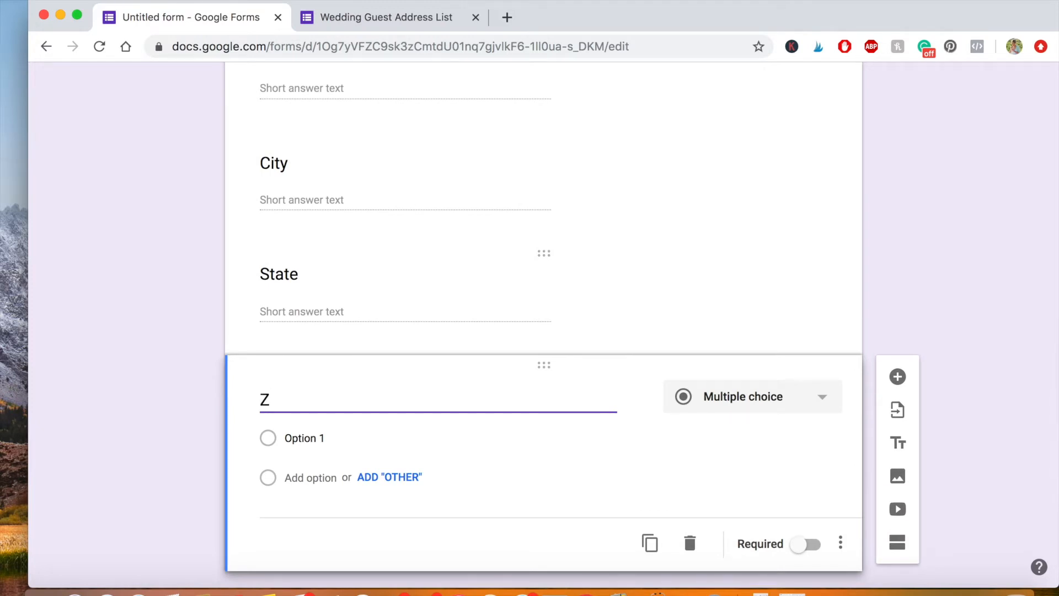
text(ip Code)
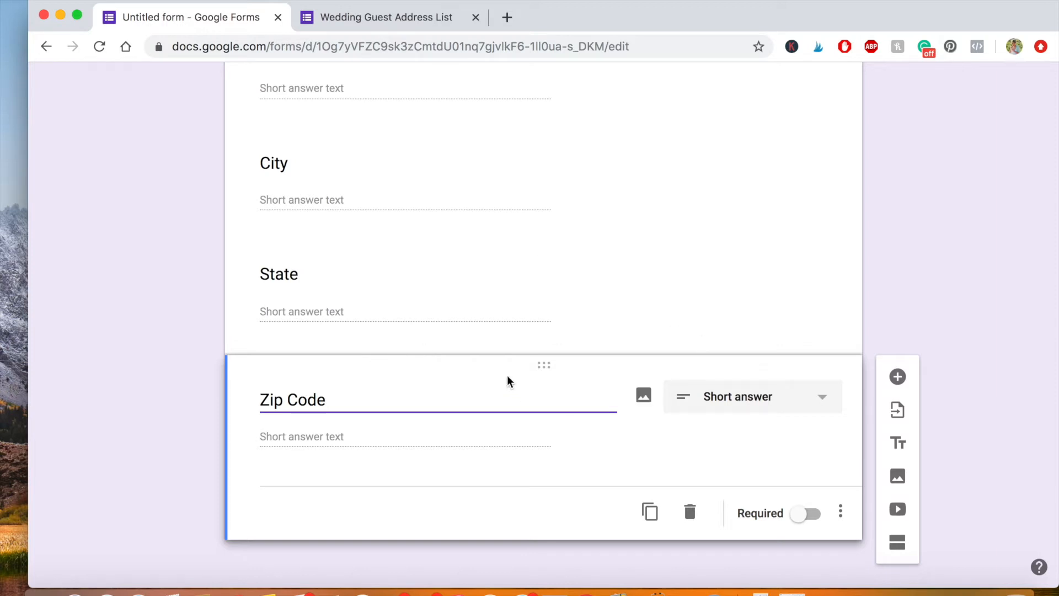
scroll(938, 312, down, 1)
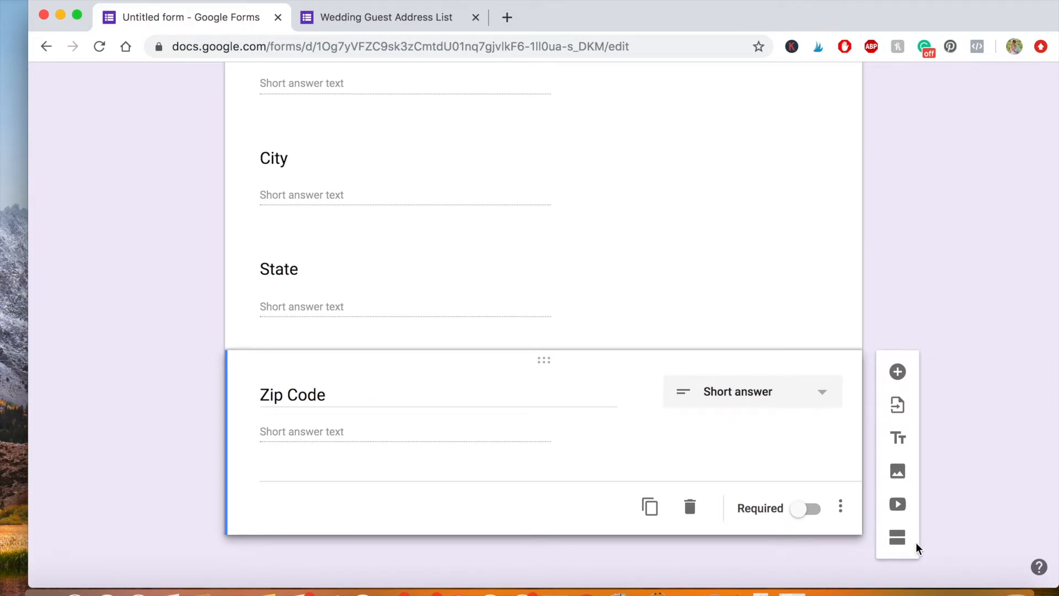
Add a second section after the Zip Code question, containing short-answer questions "EMail Address" and "Phone Number".
click(900, 541)
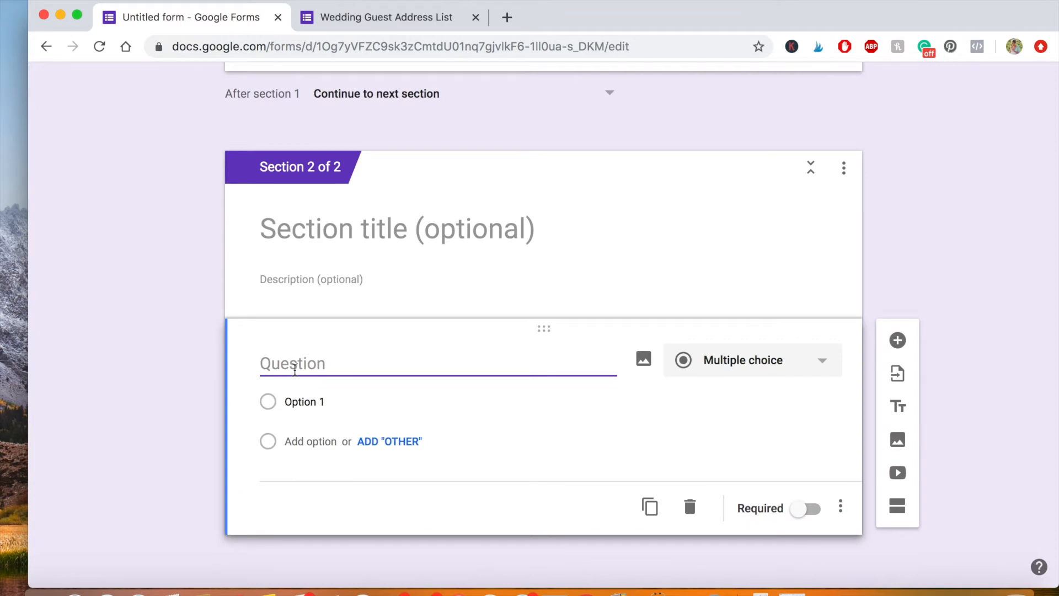
text(EMail )
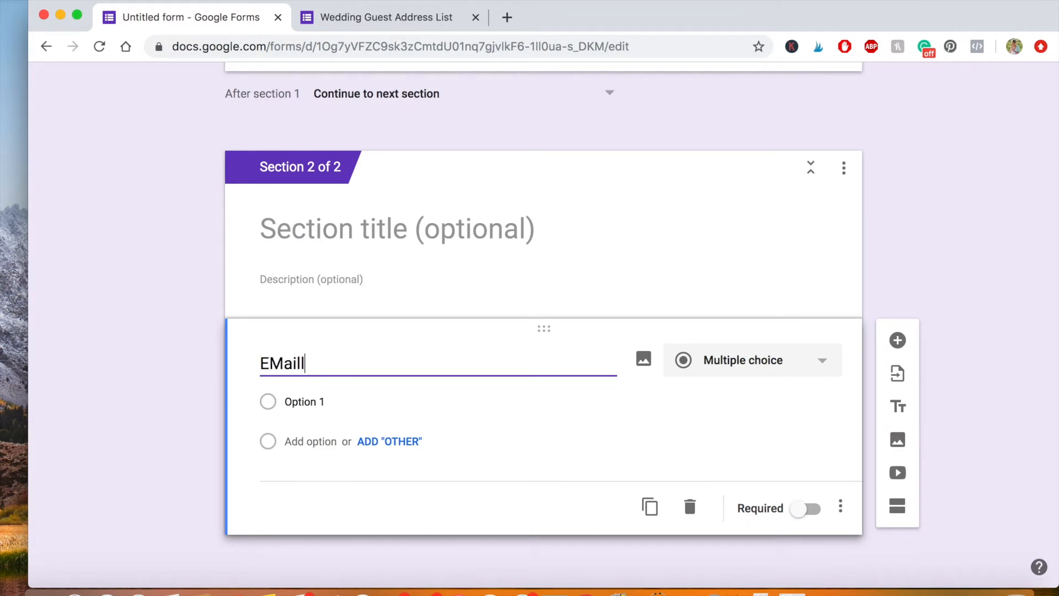
text(Address)
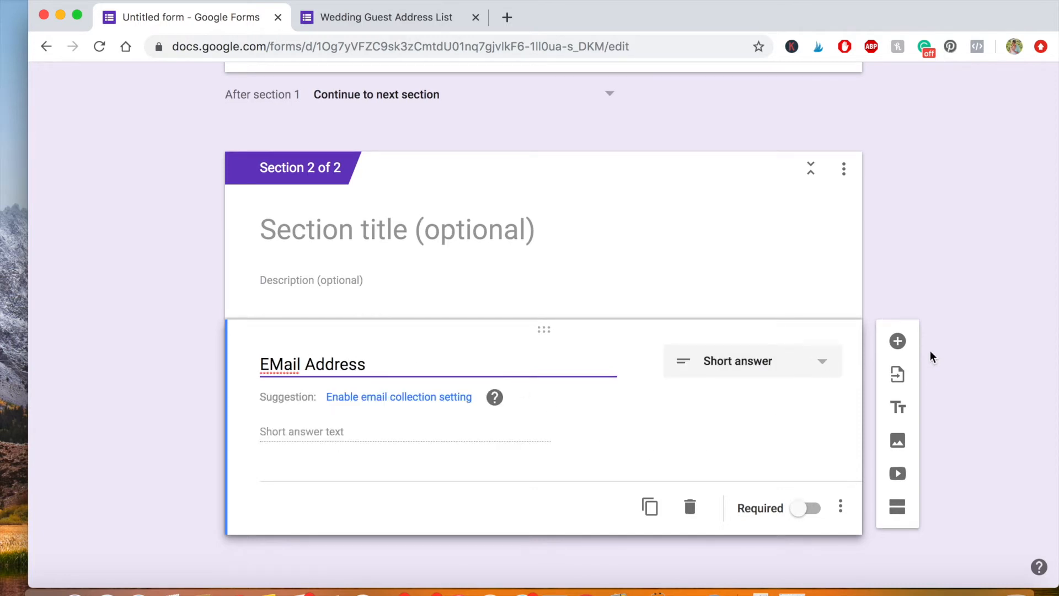
click(904, 346)
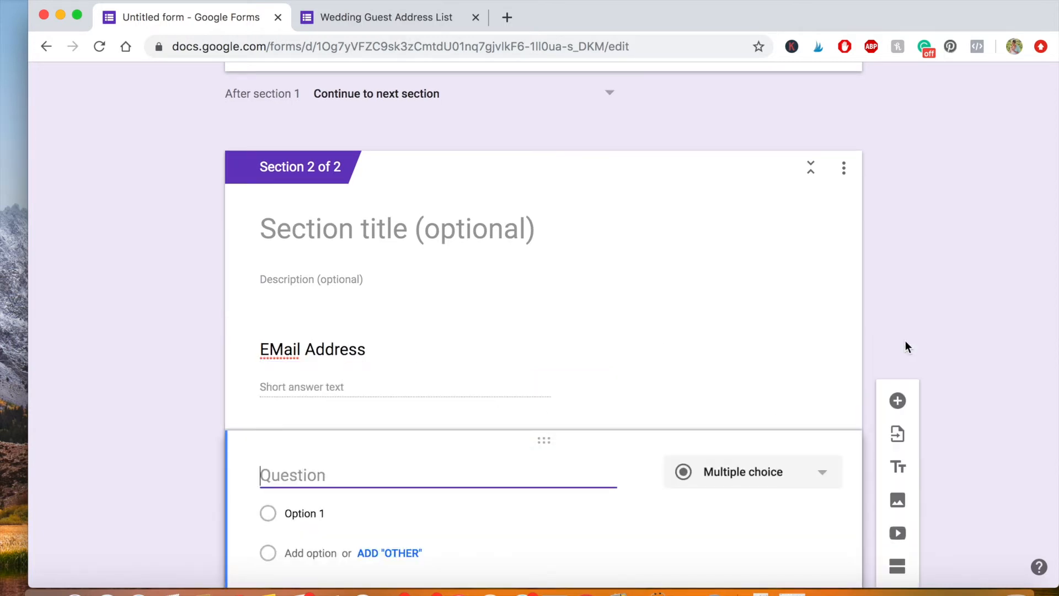
text(Phone Number)
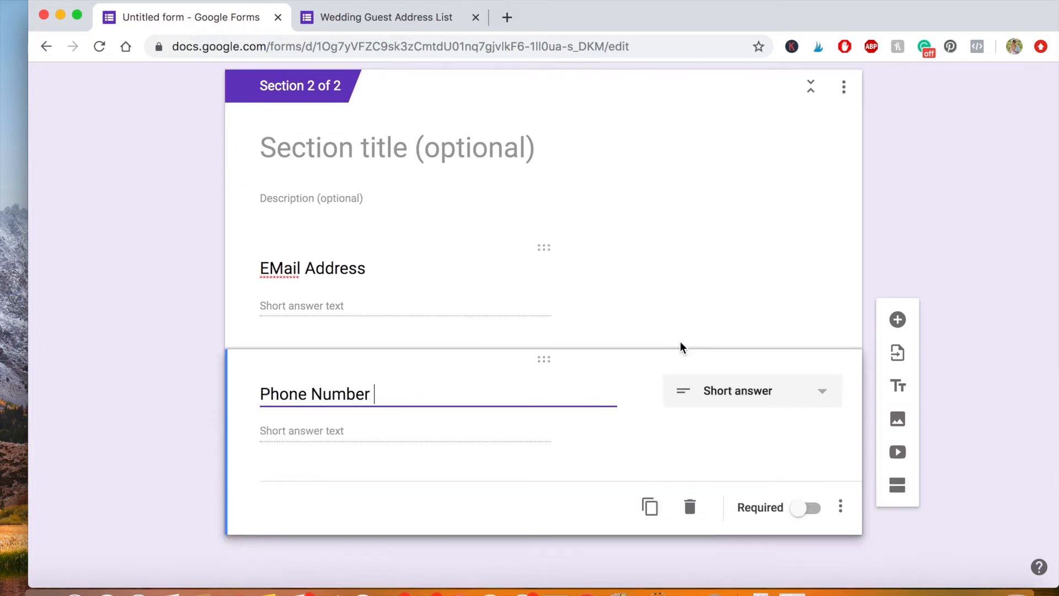
Correct the capitalization of the email question's title so it reads "Email Address".
click(278, 269)
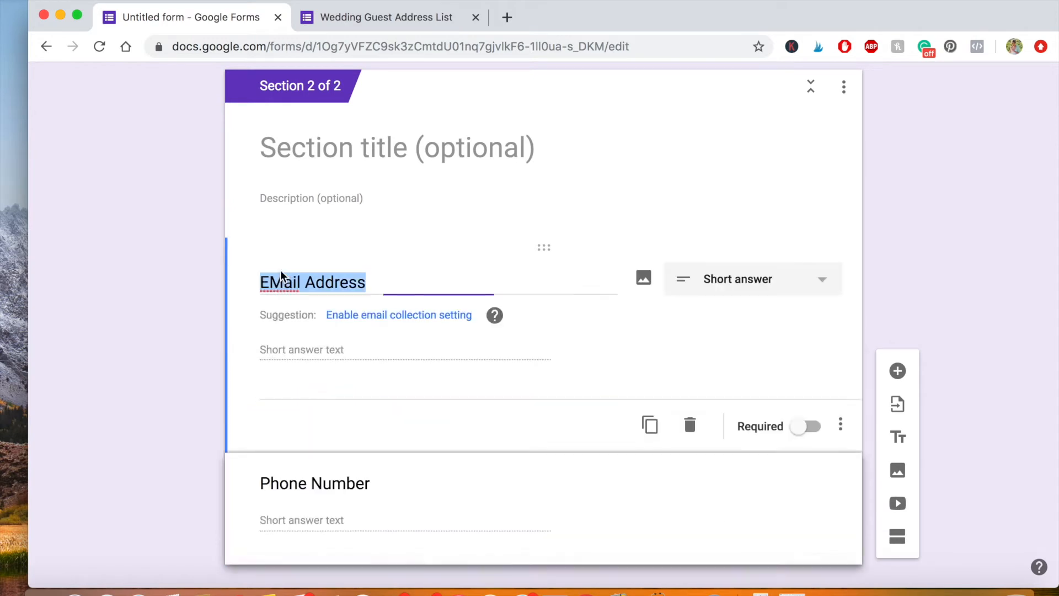
key(Right)
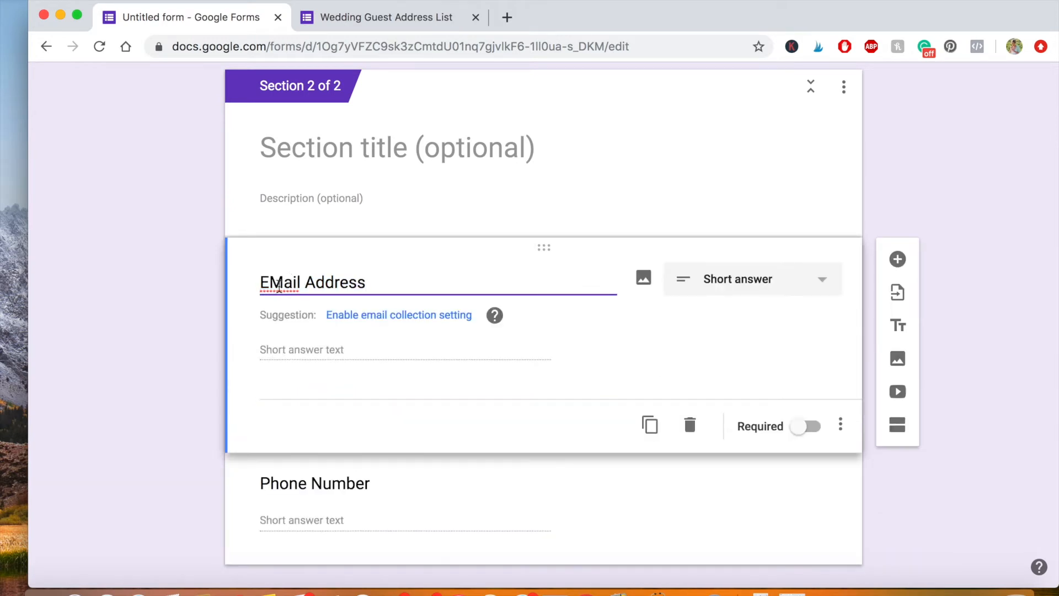
key(BackSpace)
text(m)
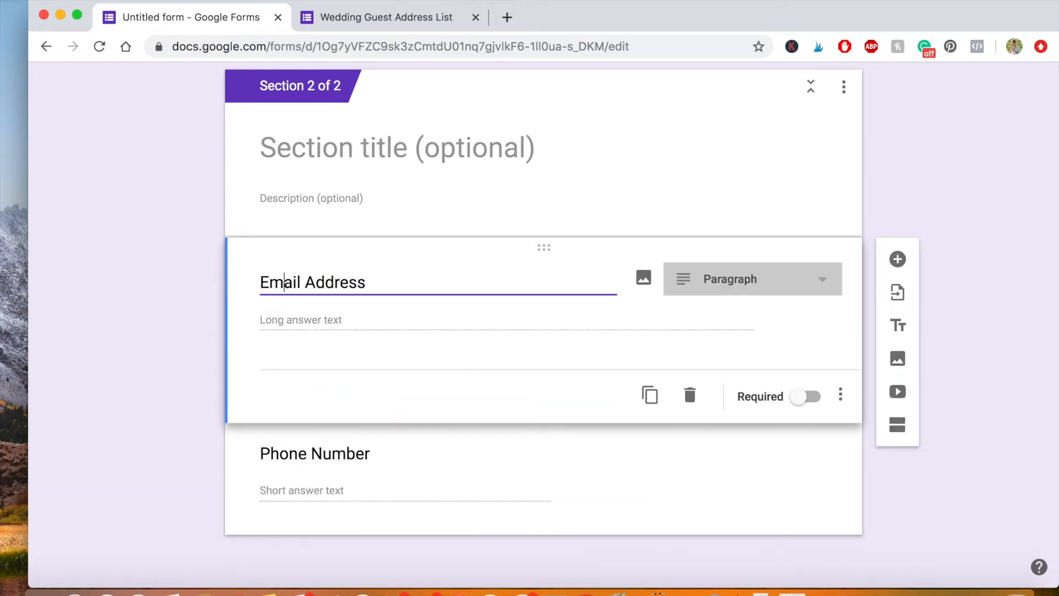
Add a paragraph question titled "Message to the Couple (if any)" below the Phone Number question.
click(899, 260)
text(Message)
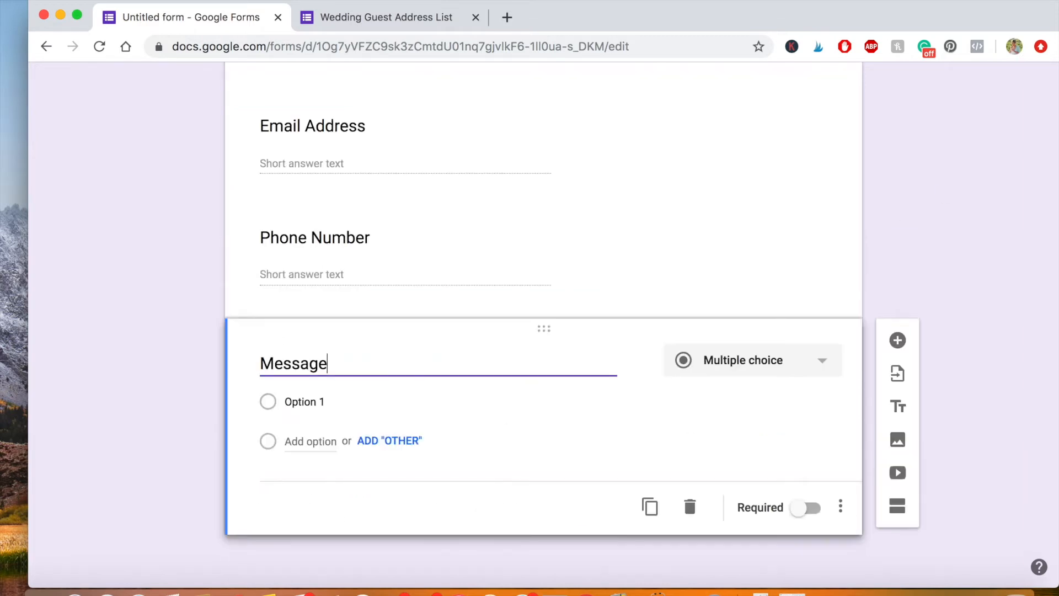
text( to the C)
key(BackSpace)
text(the Co)
text(ul)
text(ple )
text((if any))
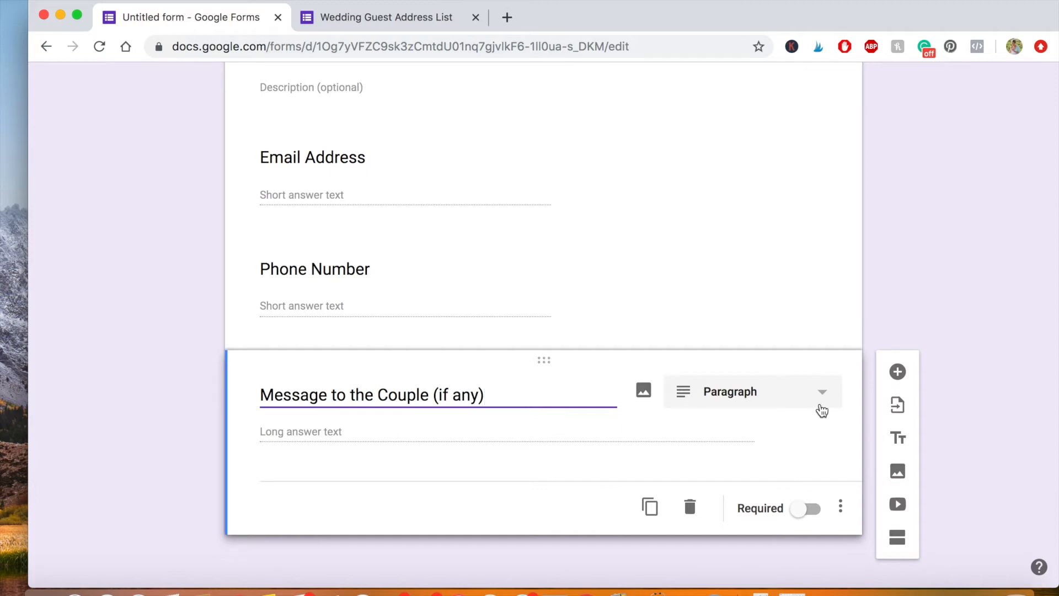
Add a paragraph question reading "Are any special accommodations needed? (example: food allergies)" below the message question.
click(897, 371)
text(Are any )
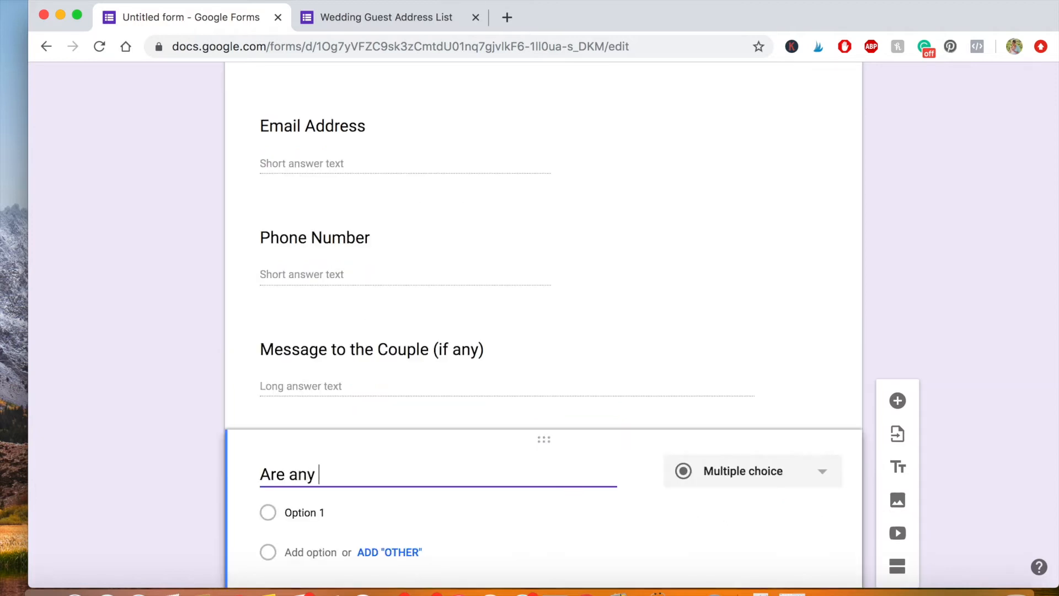
text(special accommodatio)
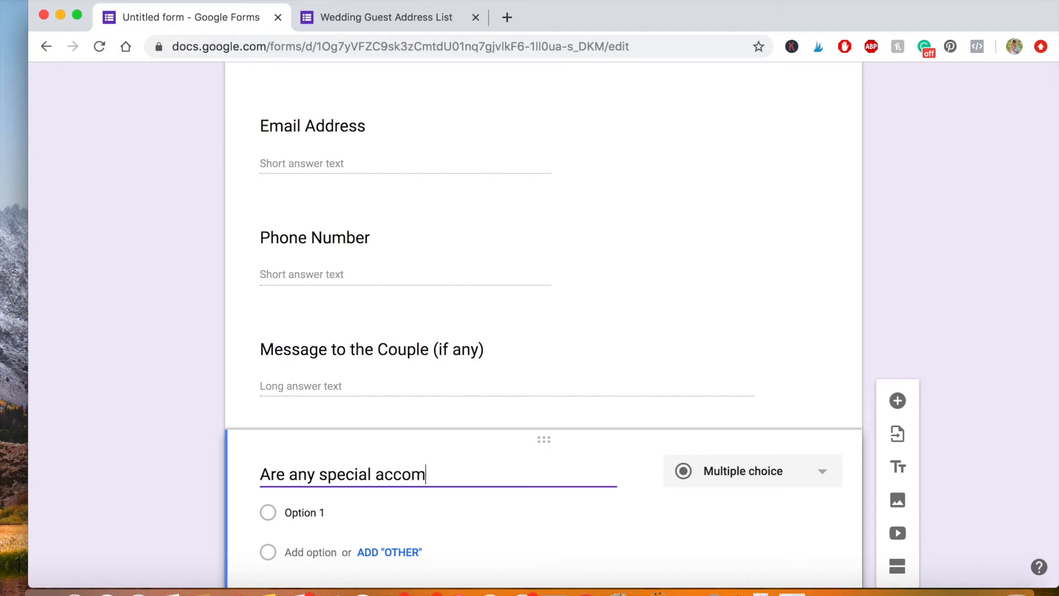
text(ns needed? (example: food allergies)
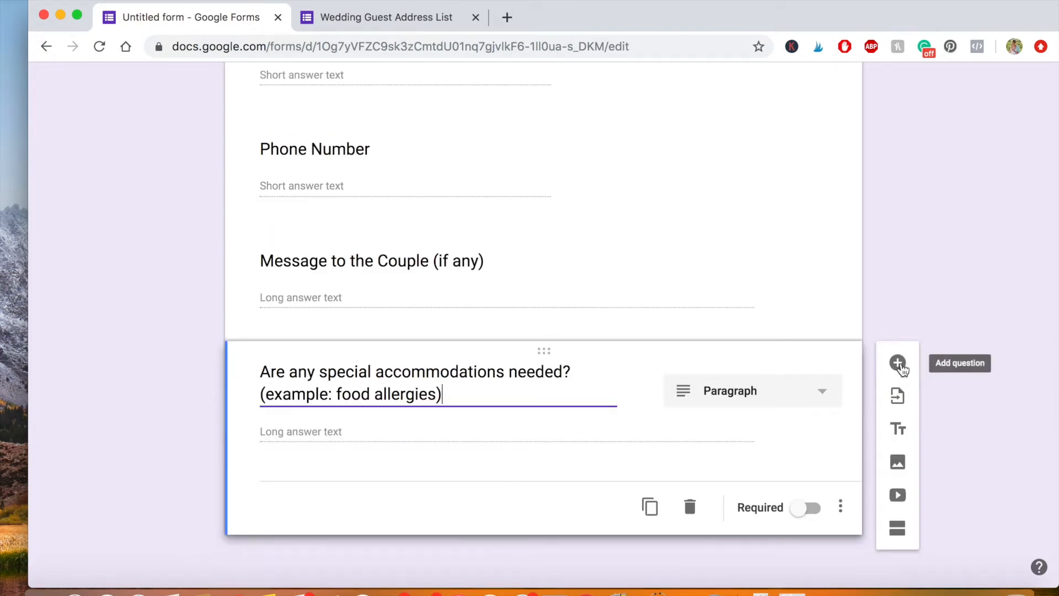
Add a question "Any song requests?" below the accommodations question and set its answer type to Paragraph.
click(898, 363)
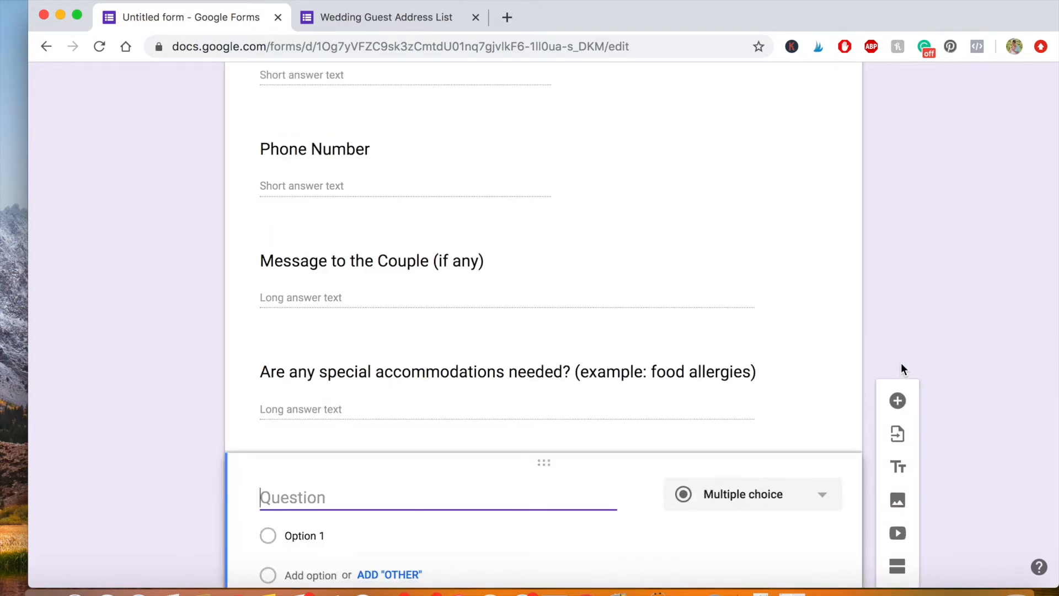
text(Any song)
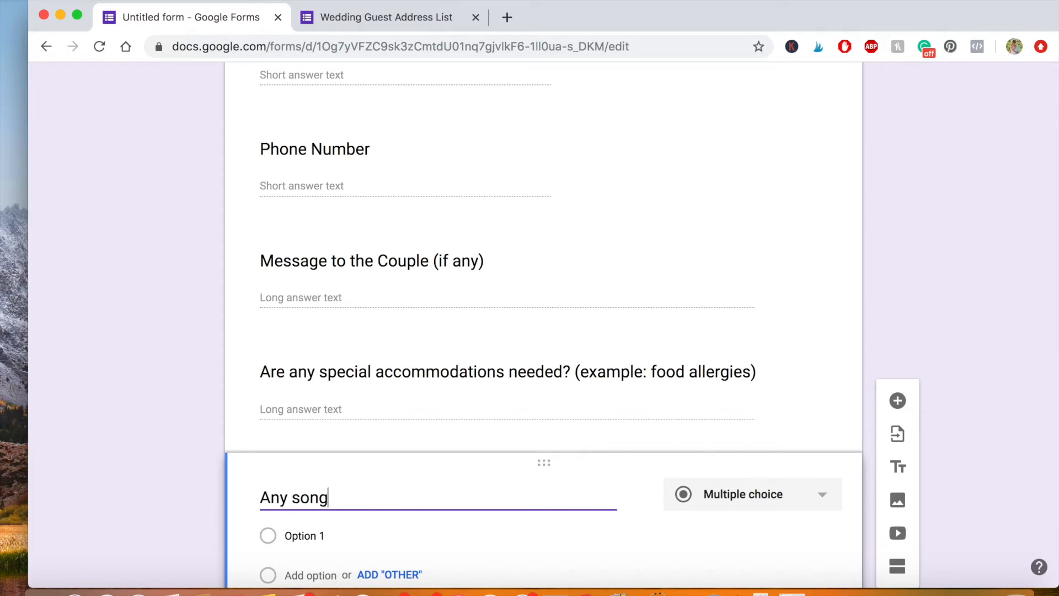
text( requests?)
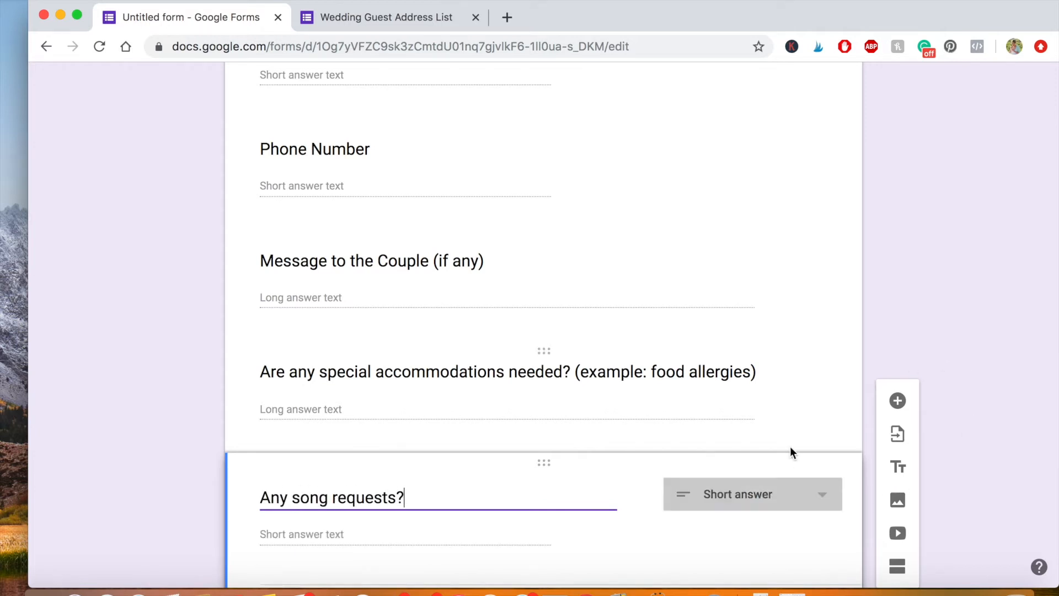
scroll(790, 446, down, 3)
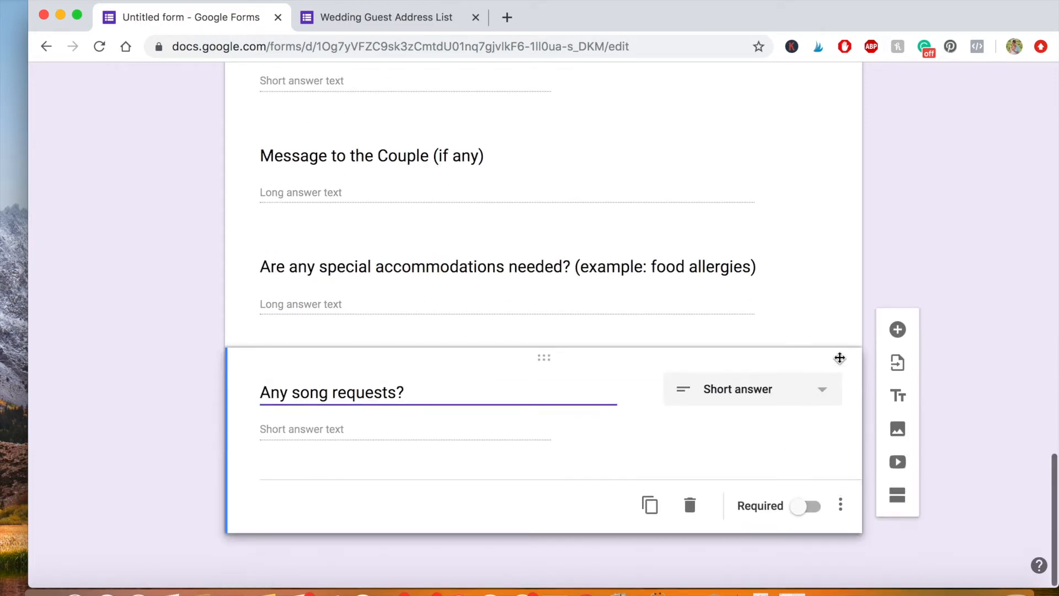
click(823, 396)
click(749, 178)
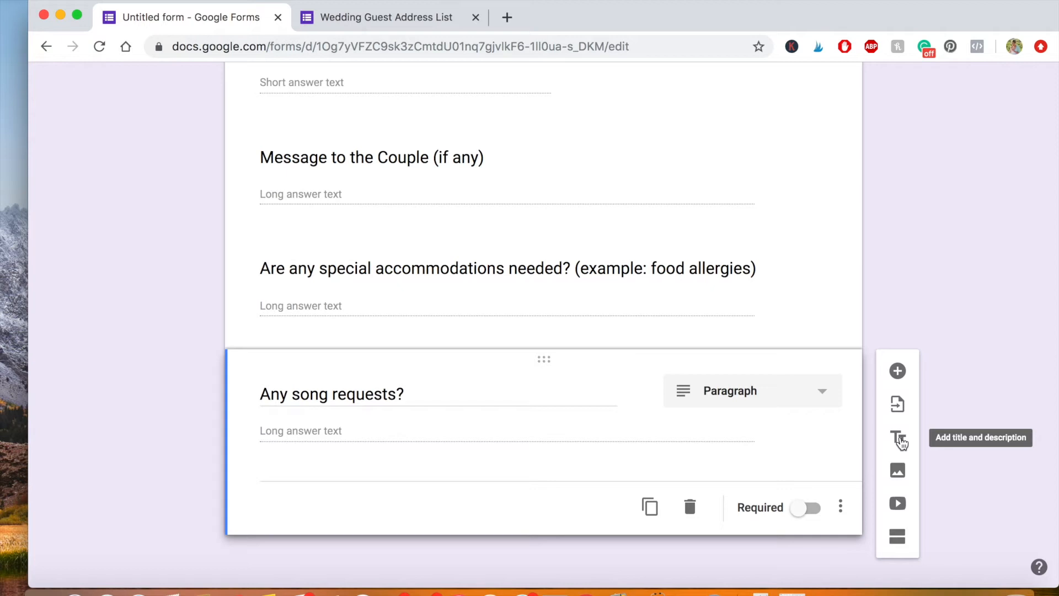
Add a text block titled "We would love to have you attend!" described "Visit our wedding website for more information! We will be sending Save the Dates soon!".
click(899, 440)
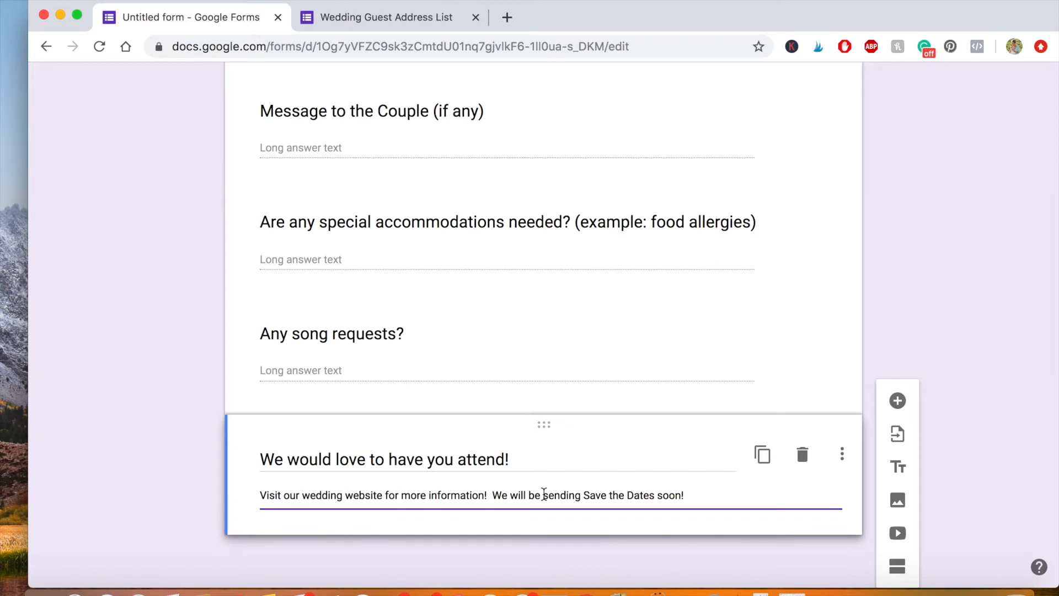
scroll(225, 338, up, 20)
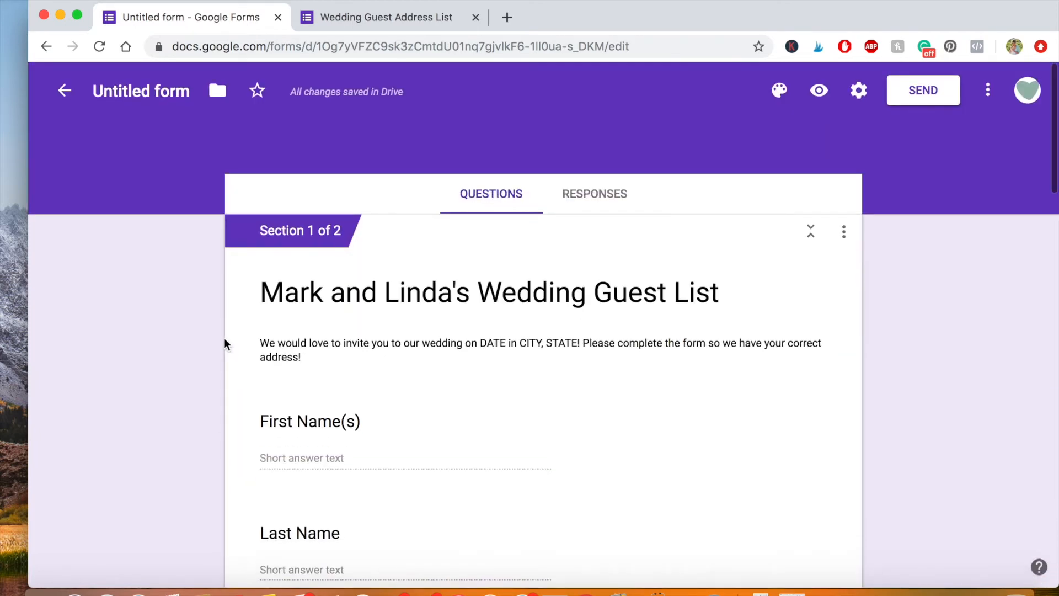
scroll(617, 409, down, 20)
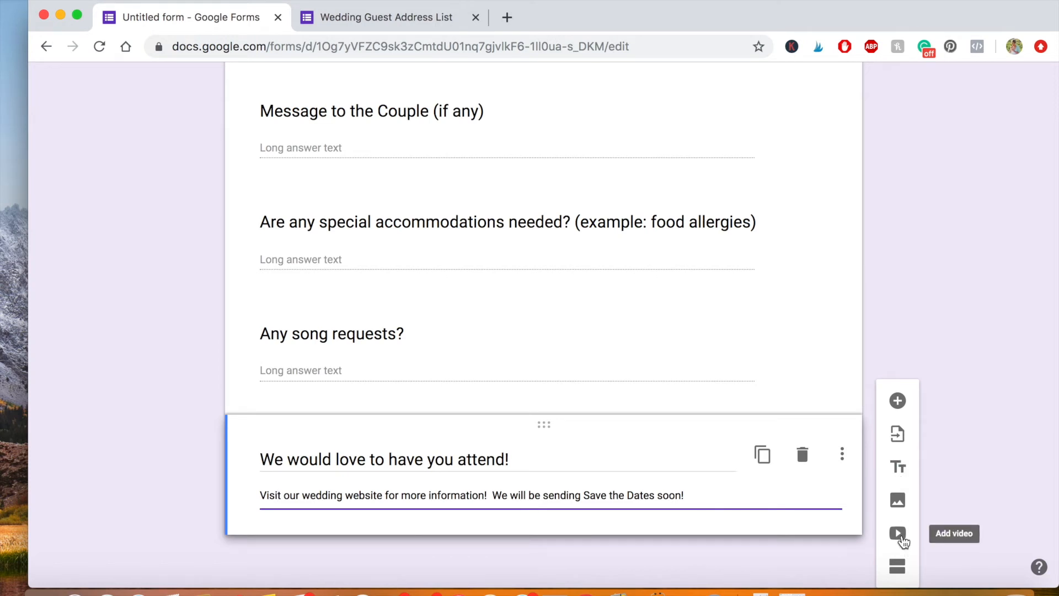
Insert the photo of the couple with their two dogs from the Engagement Photos folder below the closing text block.
click(899, 534)
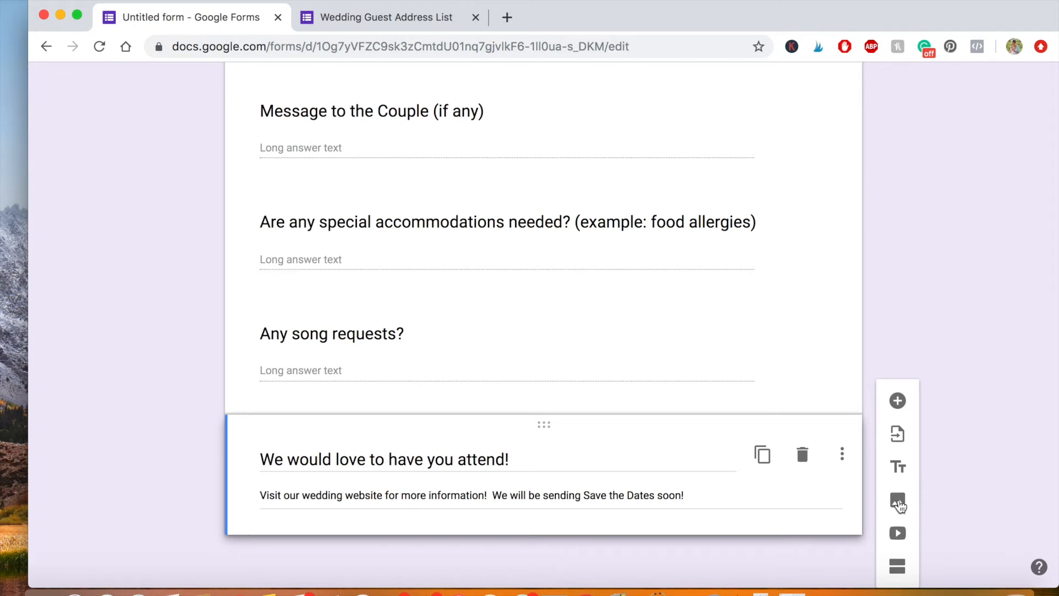
click(899, 502)
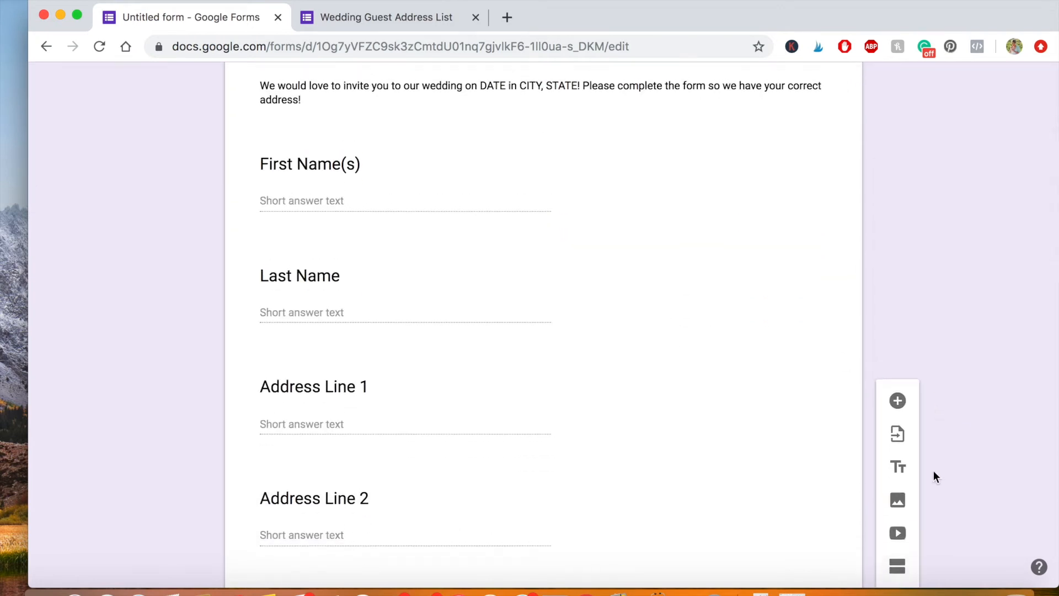
click(897, 500)
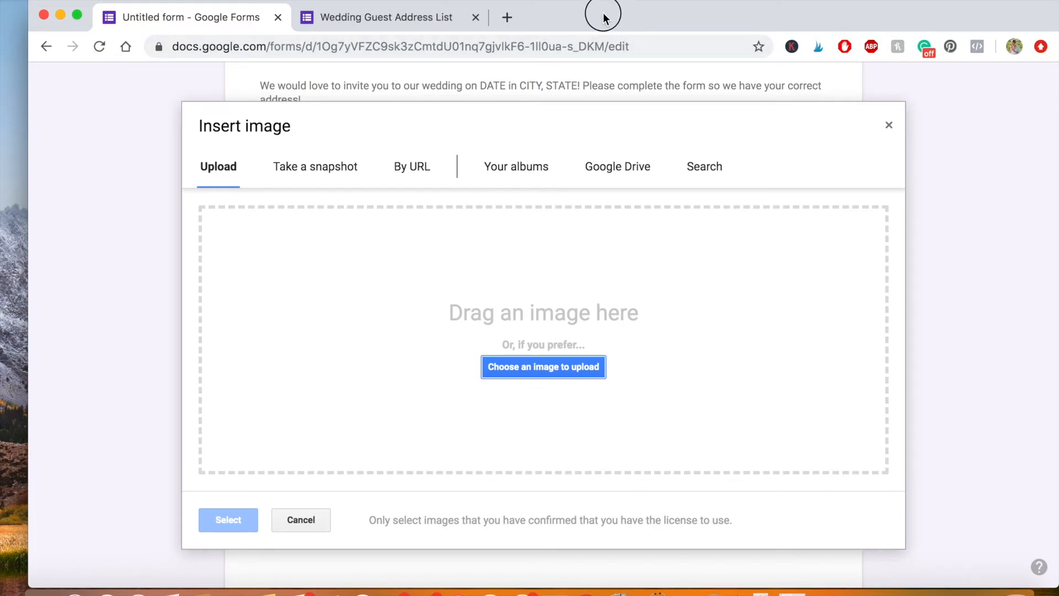
drag(604, 15, 604, 68)
double_click(98, 28)
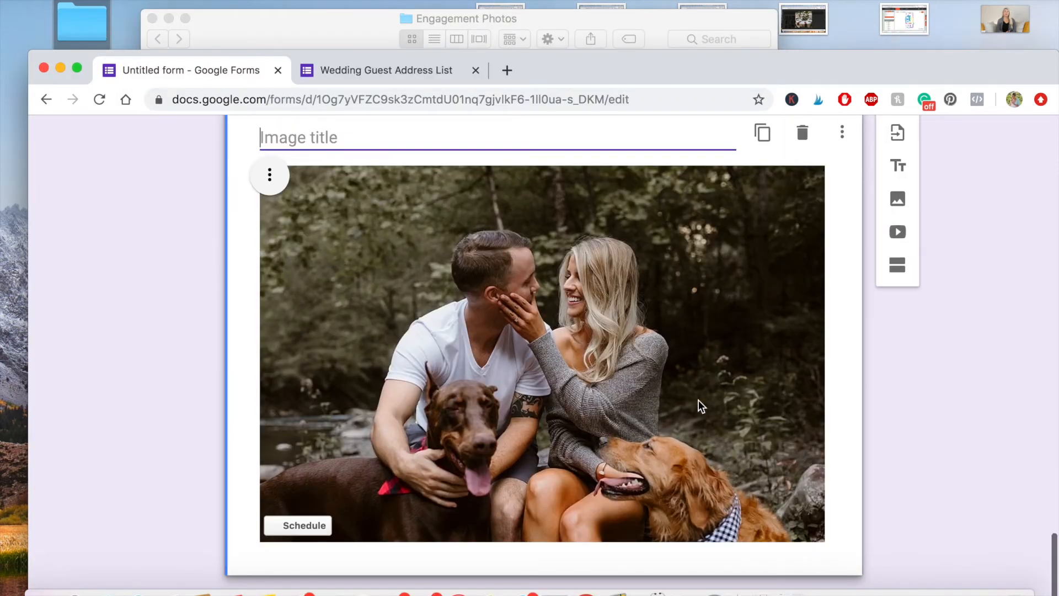
Try to move the inserted photo block from the end of the form up toward its beginning.
scroll(558, 418, up, 3)
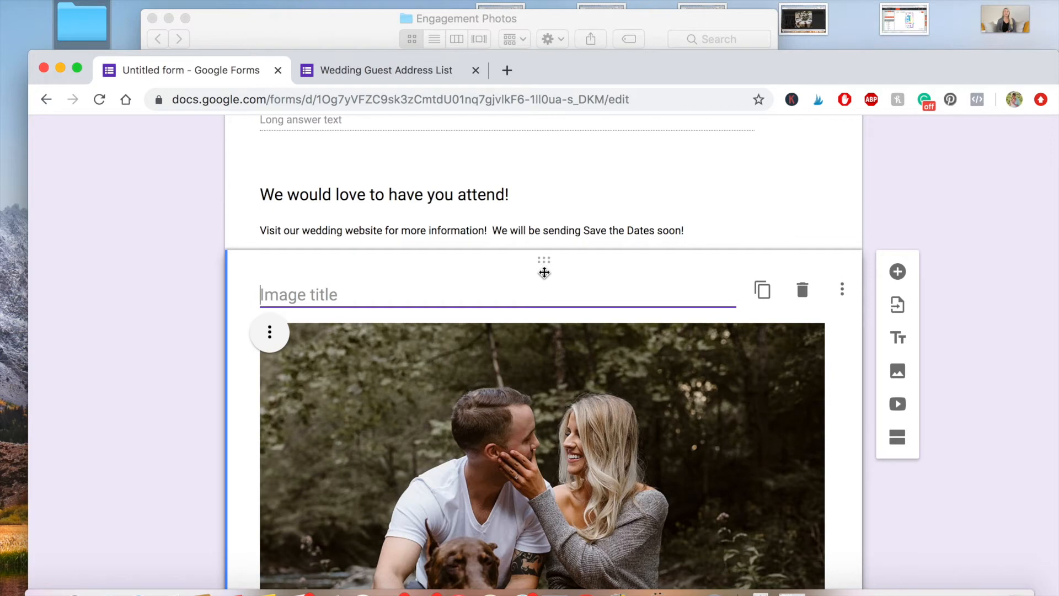
drag(543, 263, 581, 381)
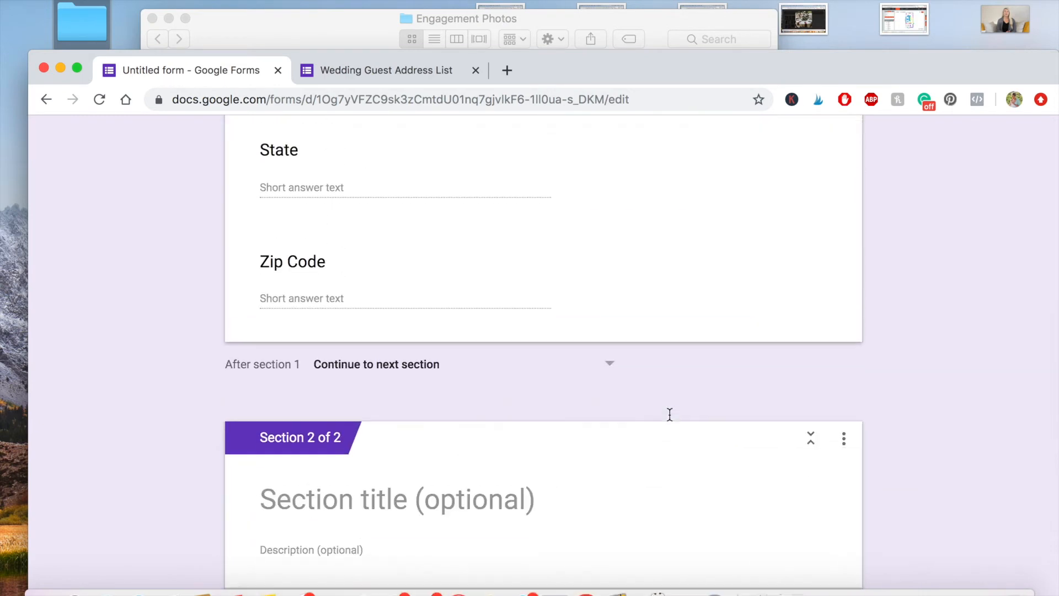
scroll(669, 414, down, 3)
scroll(672, 441, up, 16)
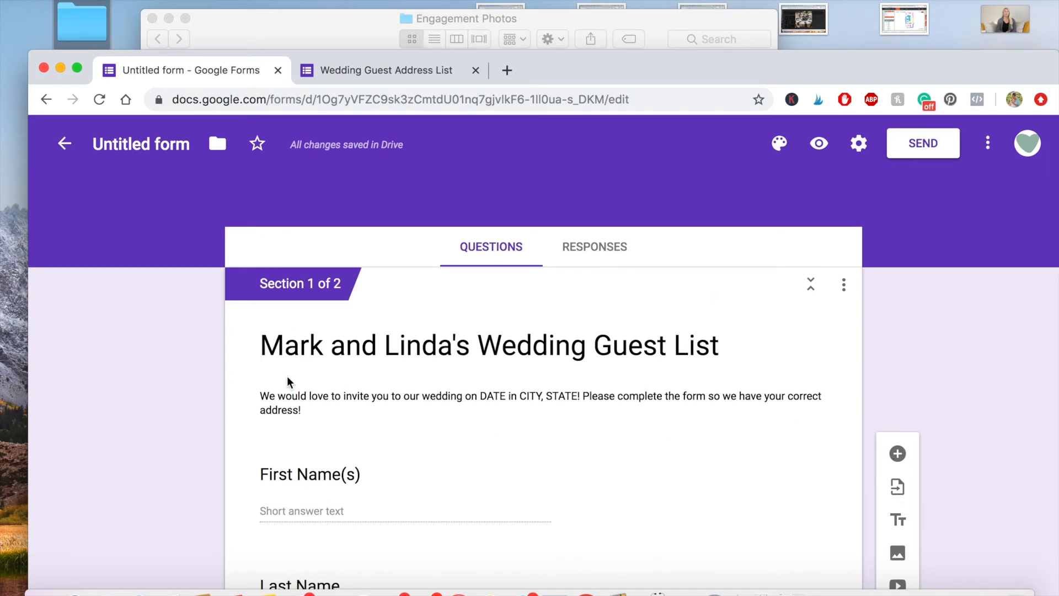
Insert the engagement photo of the couple standing on river rocks below the First Name(s) question.
scroll(317, 450, down, 3)
click(255, 284)
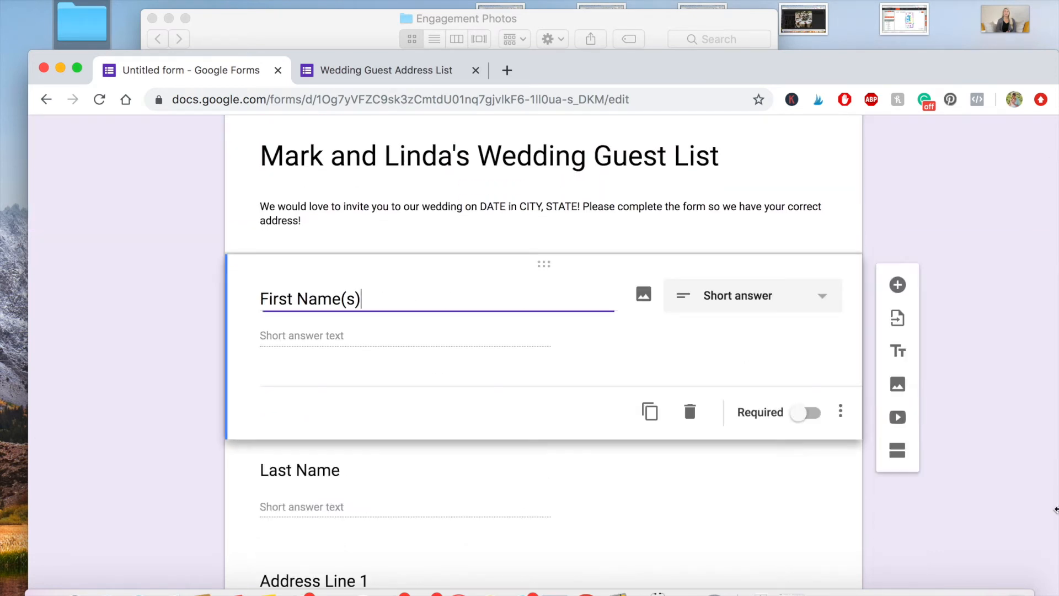
click(897, 376)
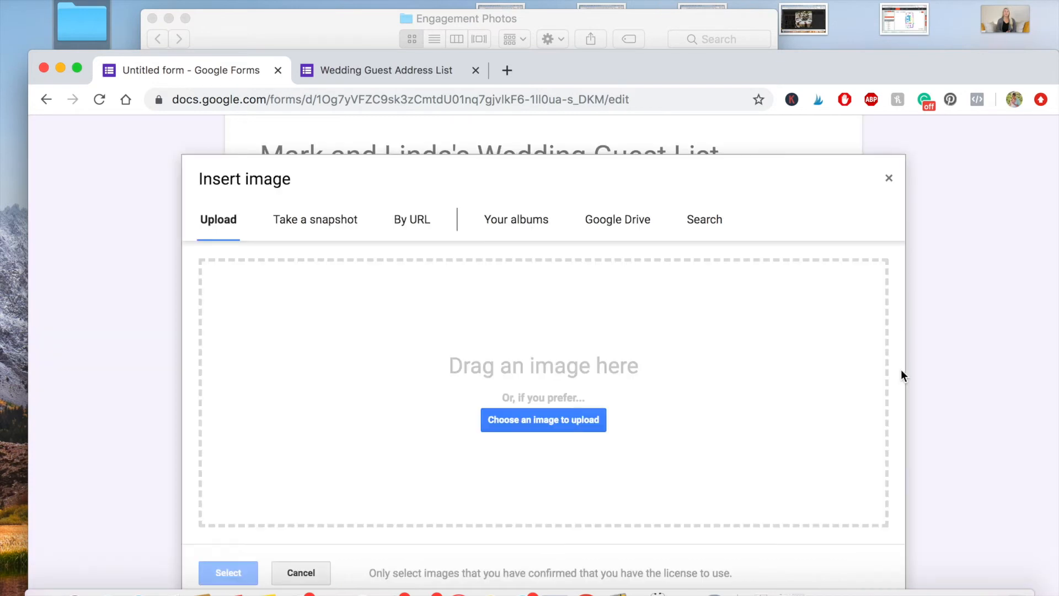
click(77, 10)
drag(719, 98, 581, 444)
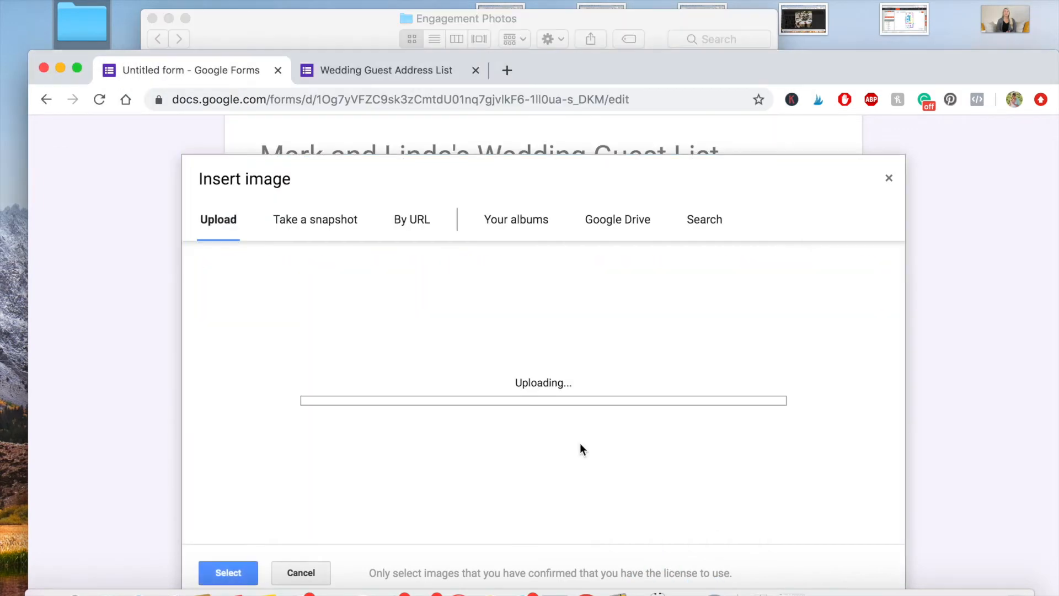
scroll(580, 443, down, 7)
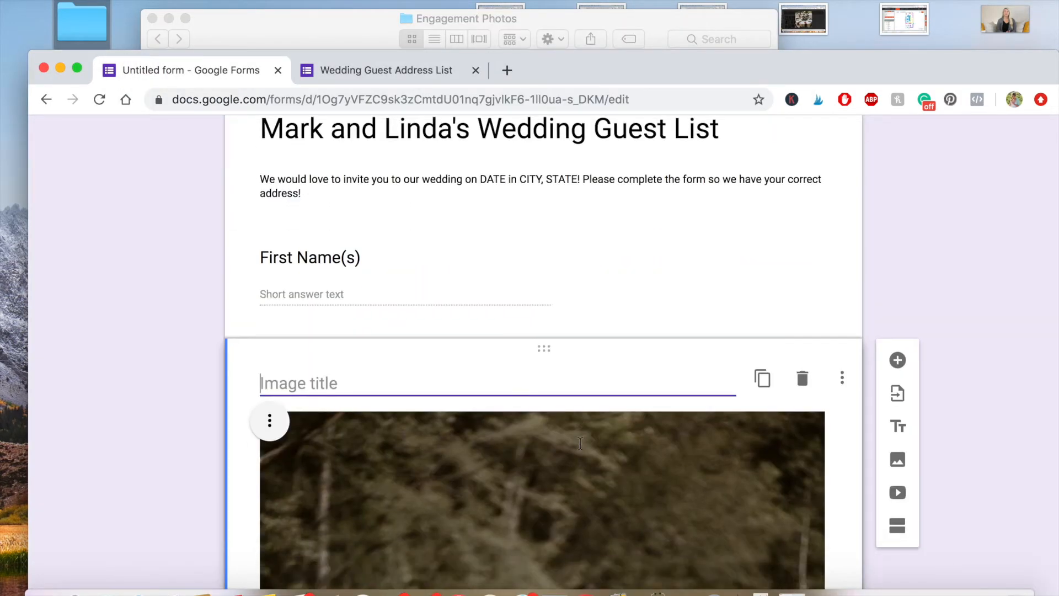
scroll(580, 444, down, 14)
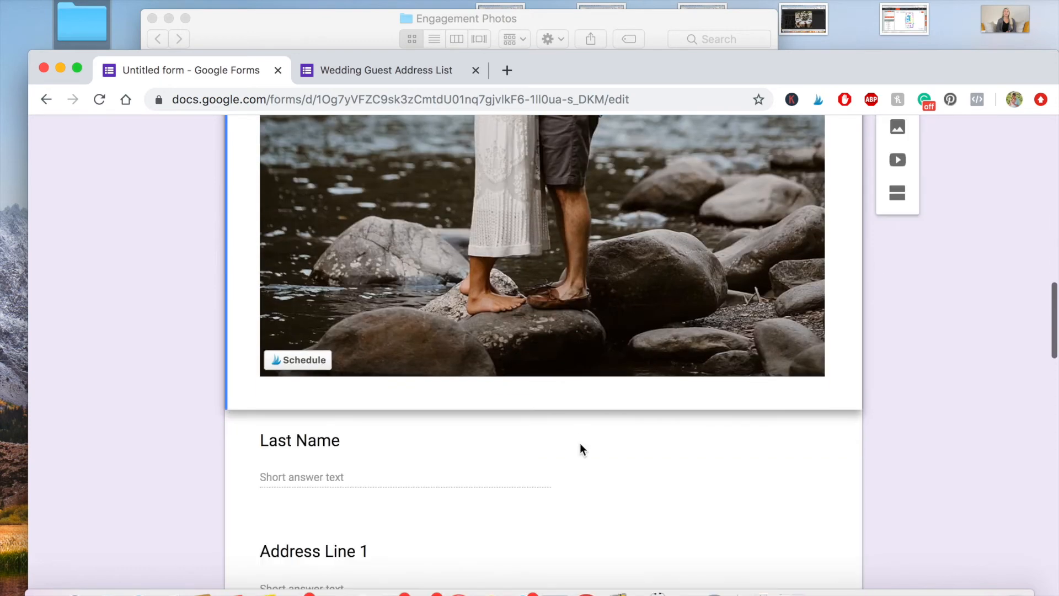
scroll(580, 442, up, 20)
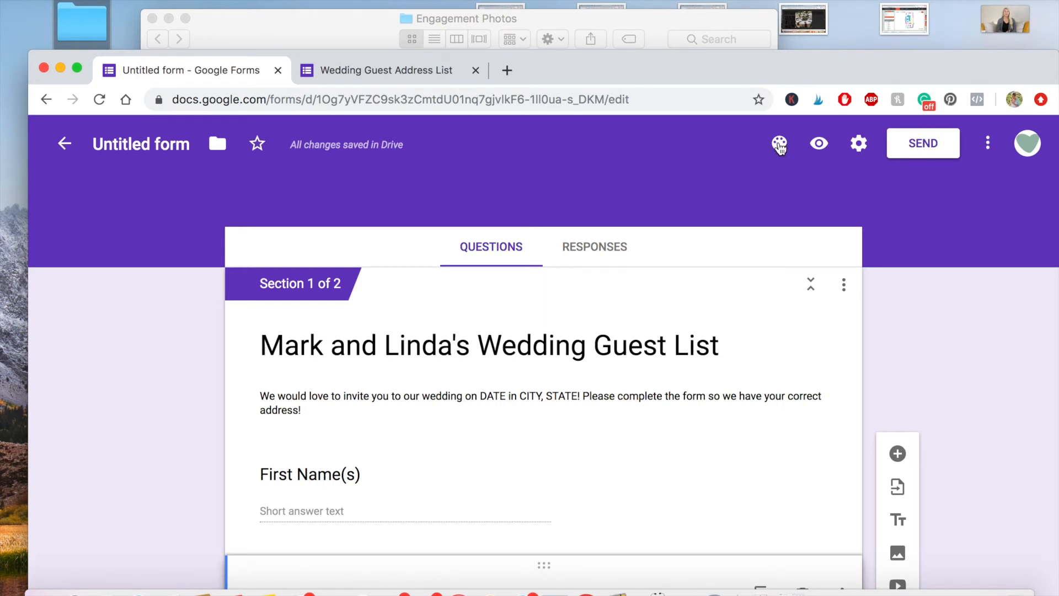
Upload the Engagement Photo Header image as the form's header, shifting the crop region toward the river and keeping the couple's faces inside.
click(779, 144)
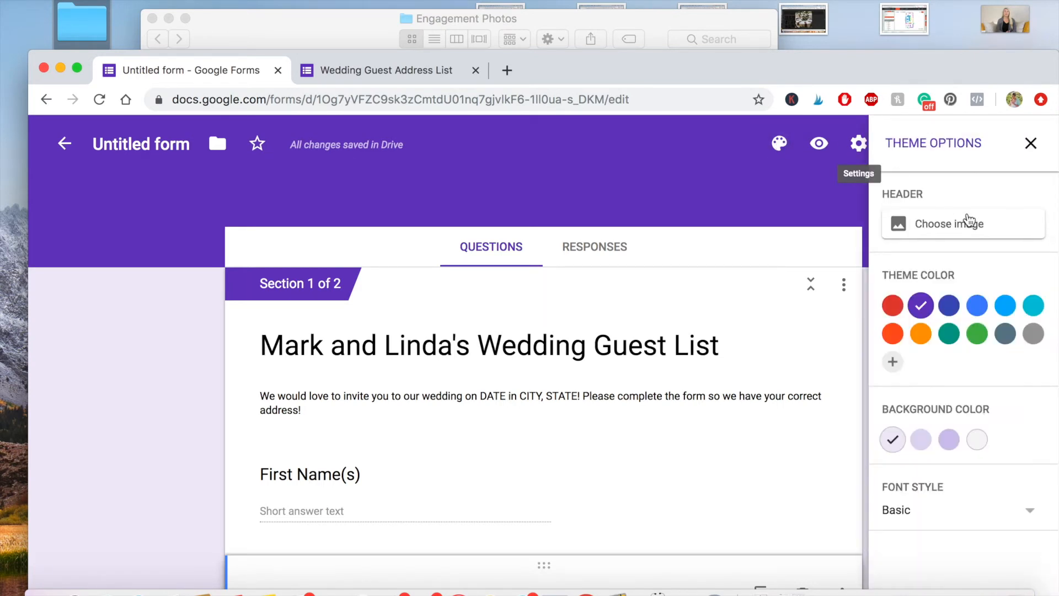
click(963, 228)
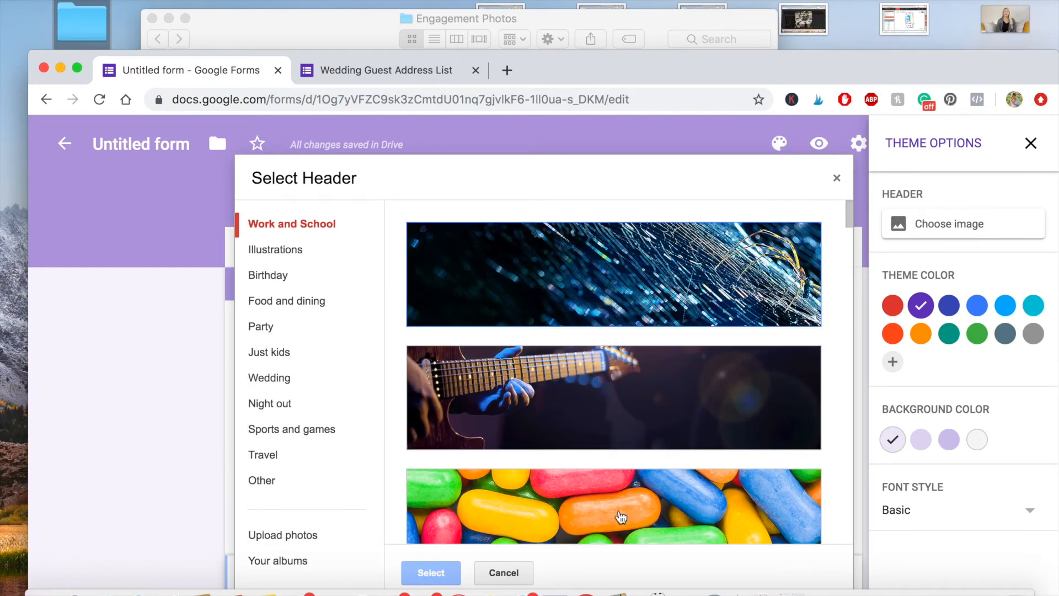
click(292, 538)
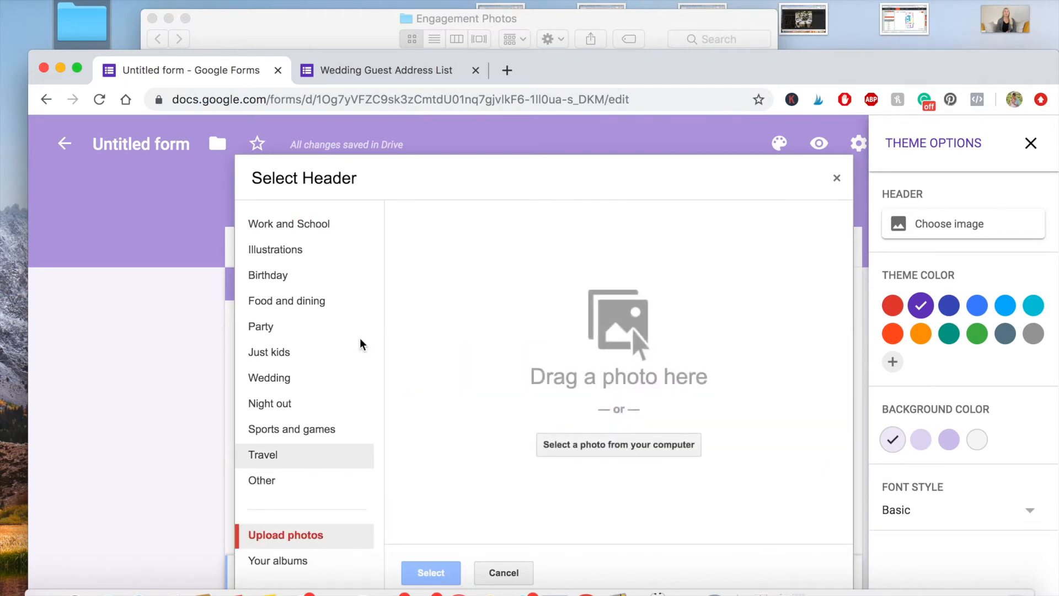
click(72, 23)
drag(521, 85, 617, 433)
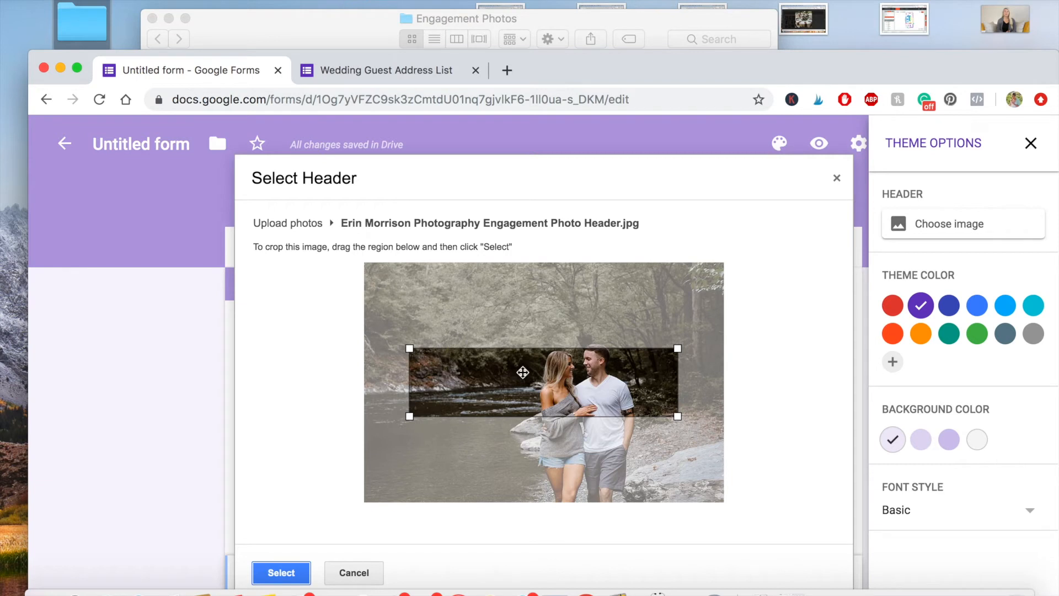
drag(484, 375, 455, 369)
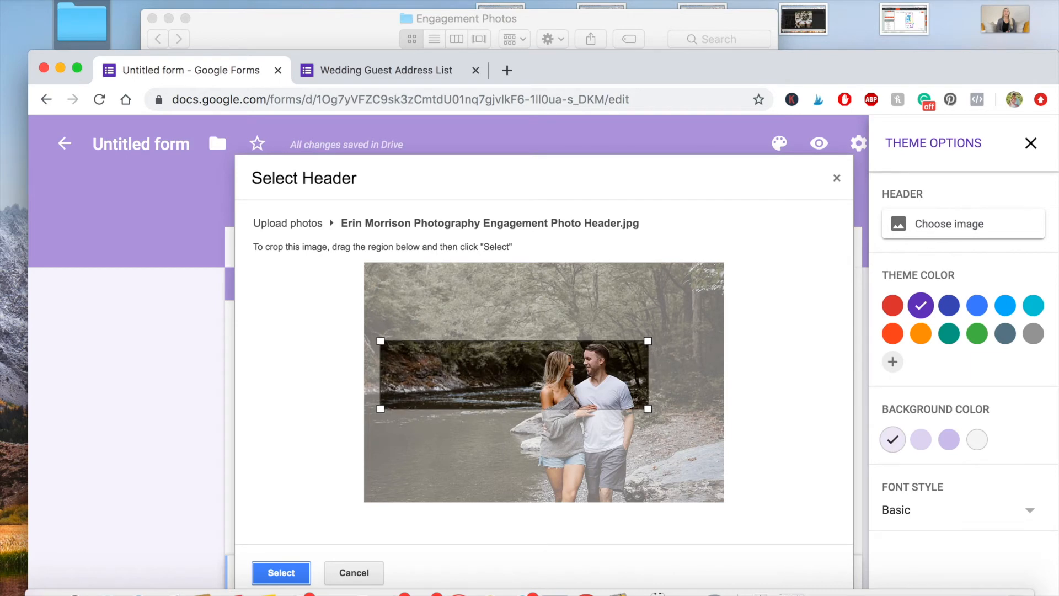
click(282, 575)
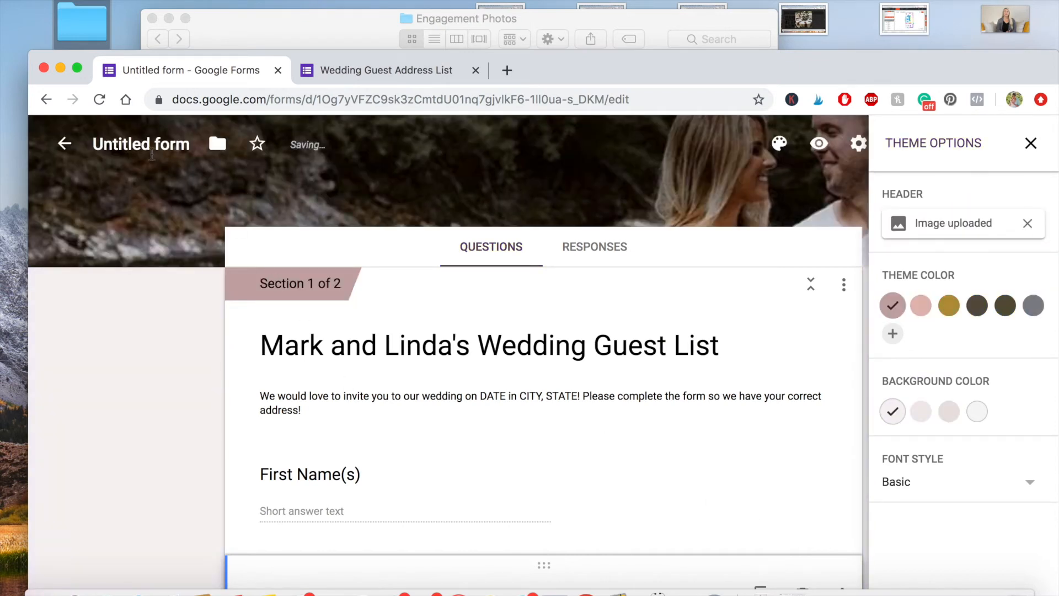
Rename the untitled form to match its wedding guest list title.
click(145, 141)
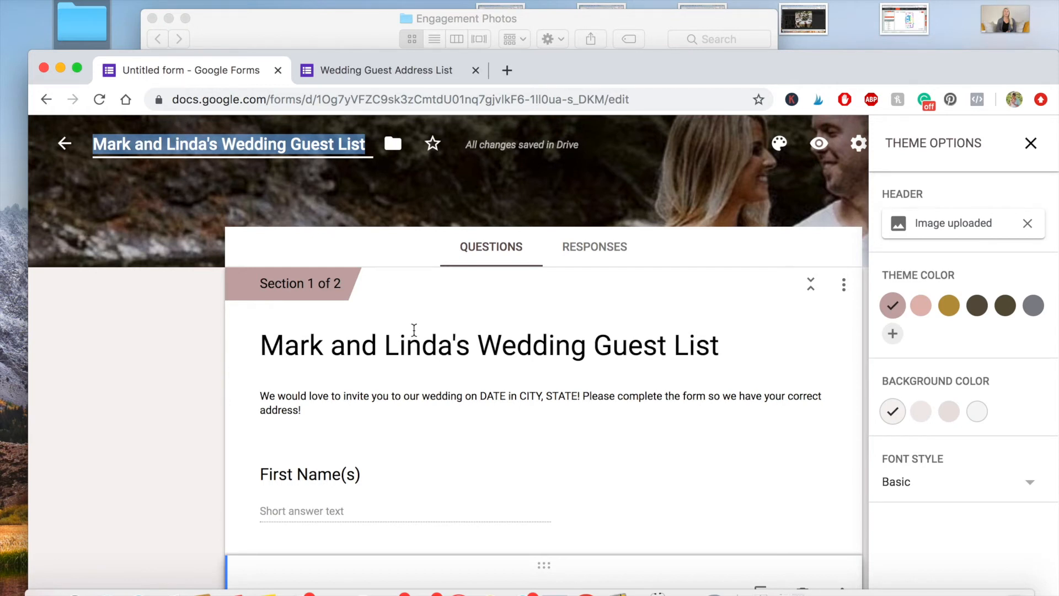
click(475, 441)
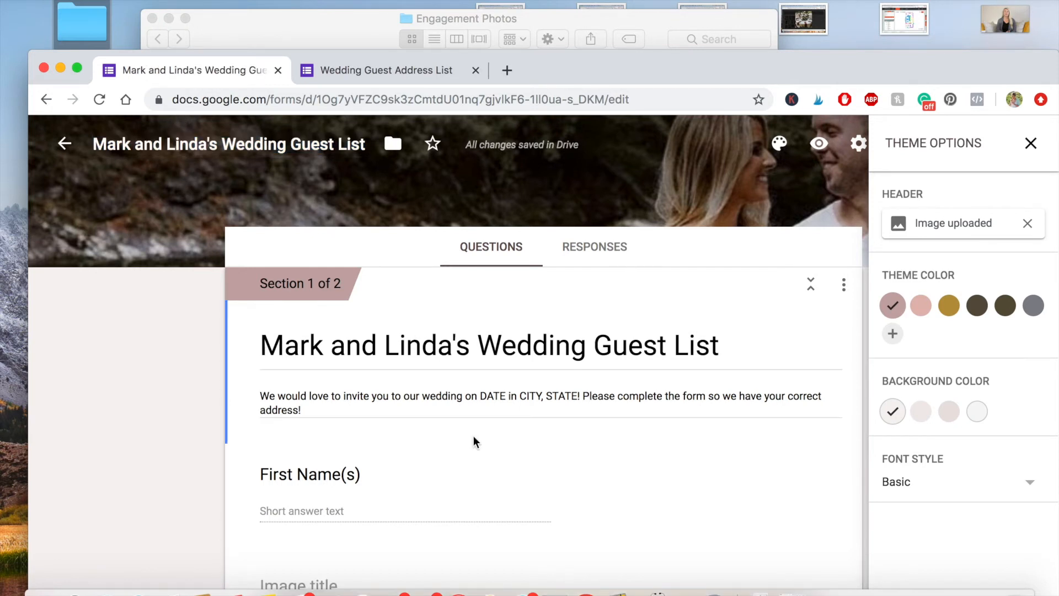
Move the river photo block above the First Name(s) question, directly below the form description.
scroll(475, 441, down, 4)
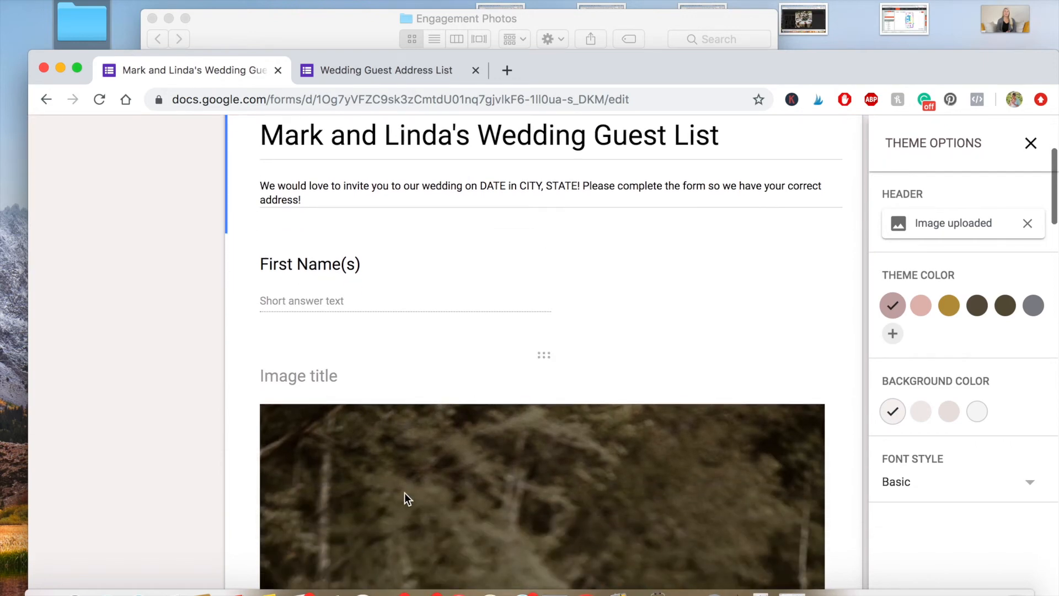
scroll(413, 536, down, 3)
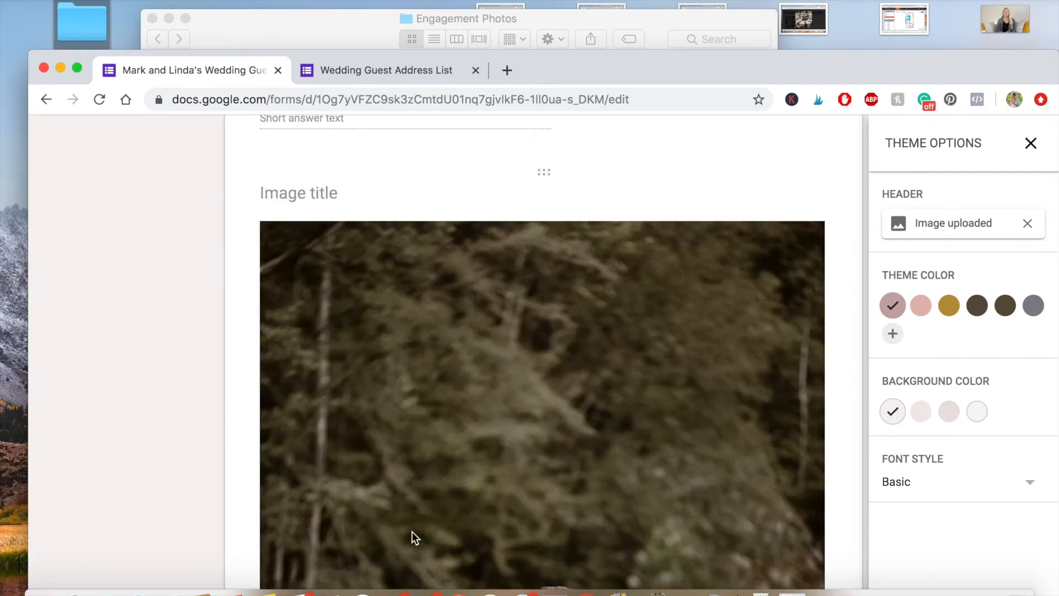
scroll(412, 531, down, 5)
scroll(412, 531, up, 7)
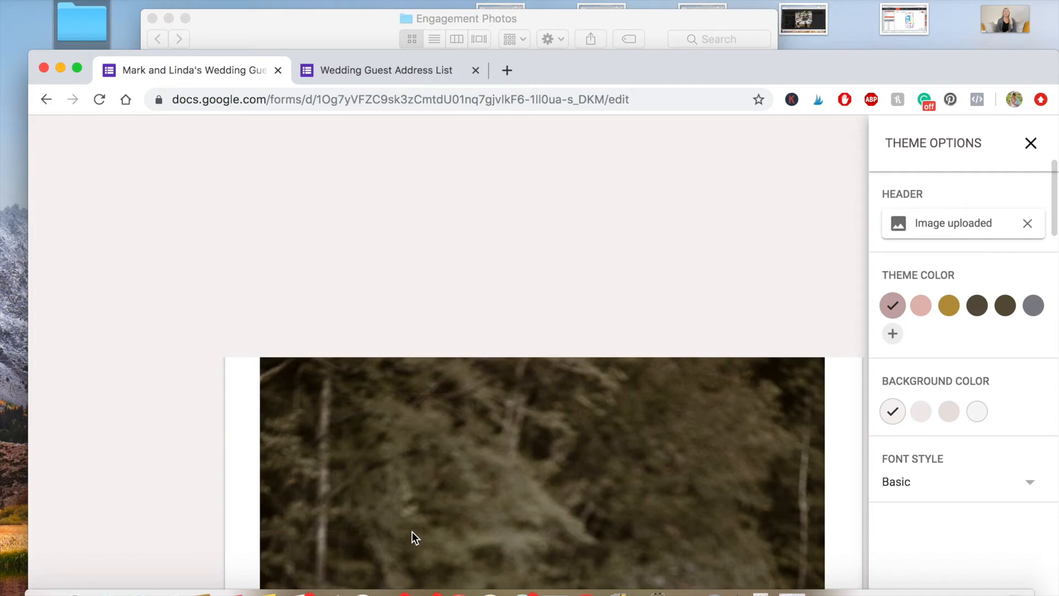
scroll(412, 531, down, 5)
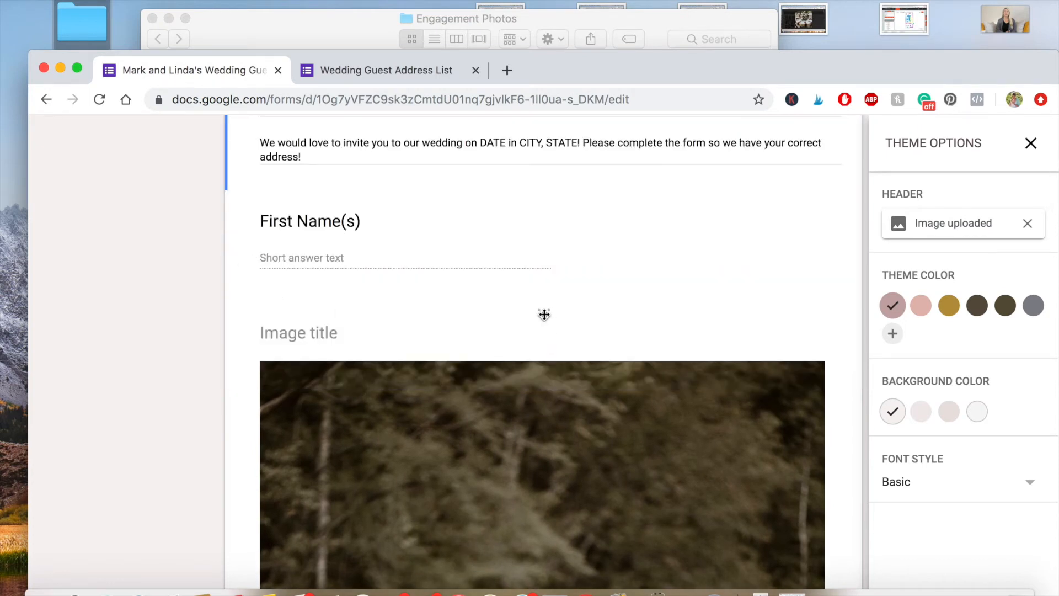
mouse_move(544, 315)
mouse_down()
mouse_move(548, 208)
mouse_move(545, 311)
mouse_up()
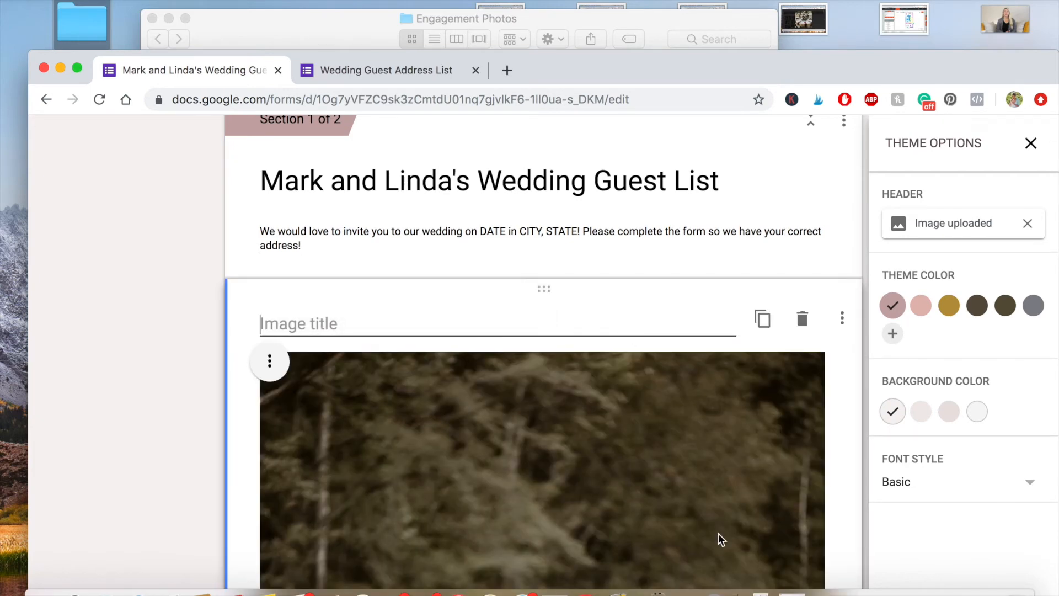
Set the form's theme color to the gray #83848a and view the custom color picker without adding a color.
scroll(339, 339, up, 5)
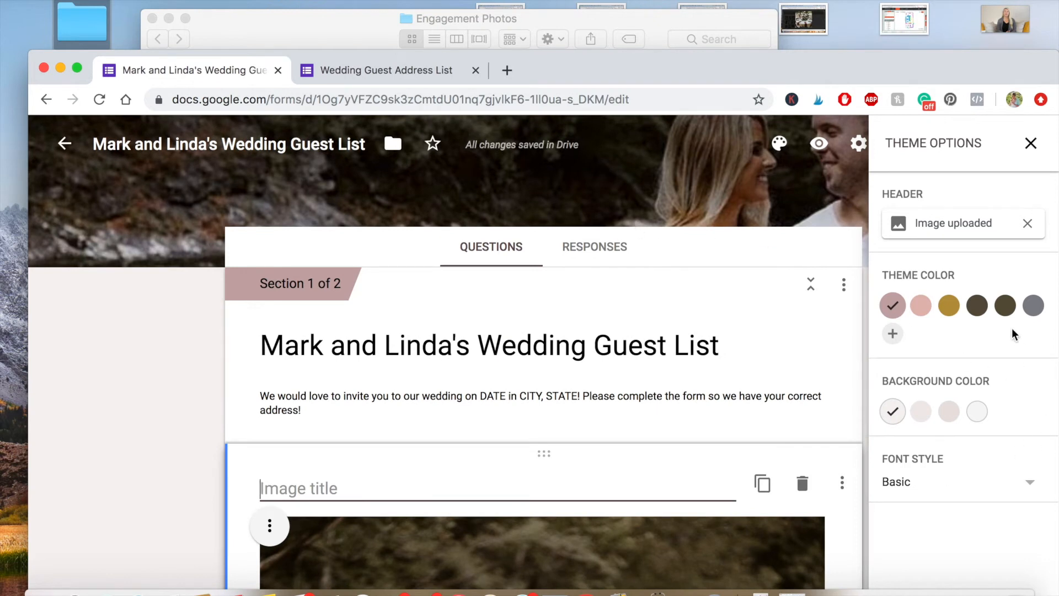
click(1033, 309)
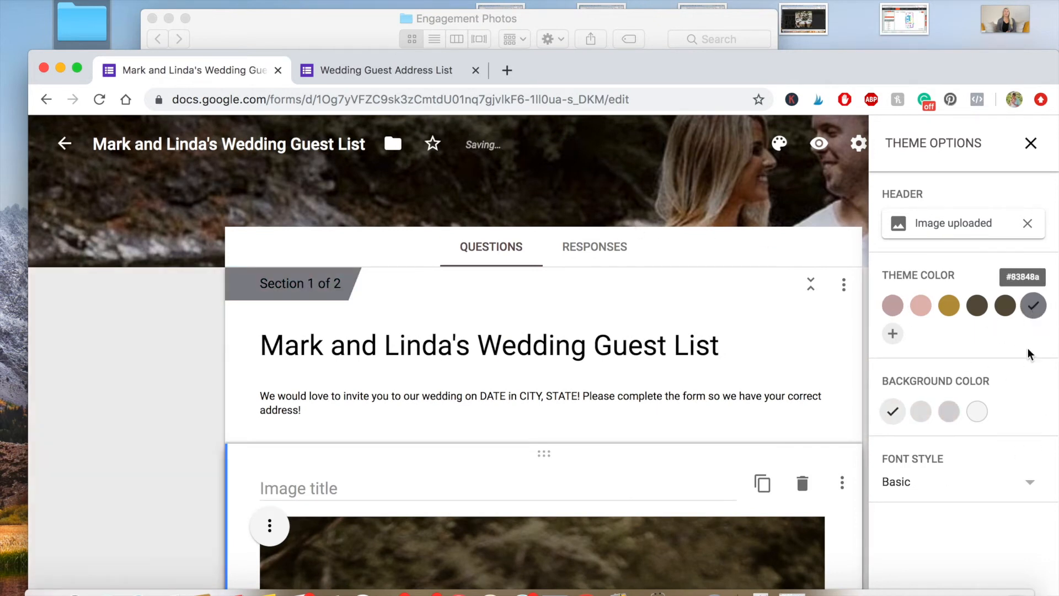
scroll(740, 392, down, 1)
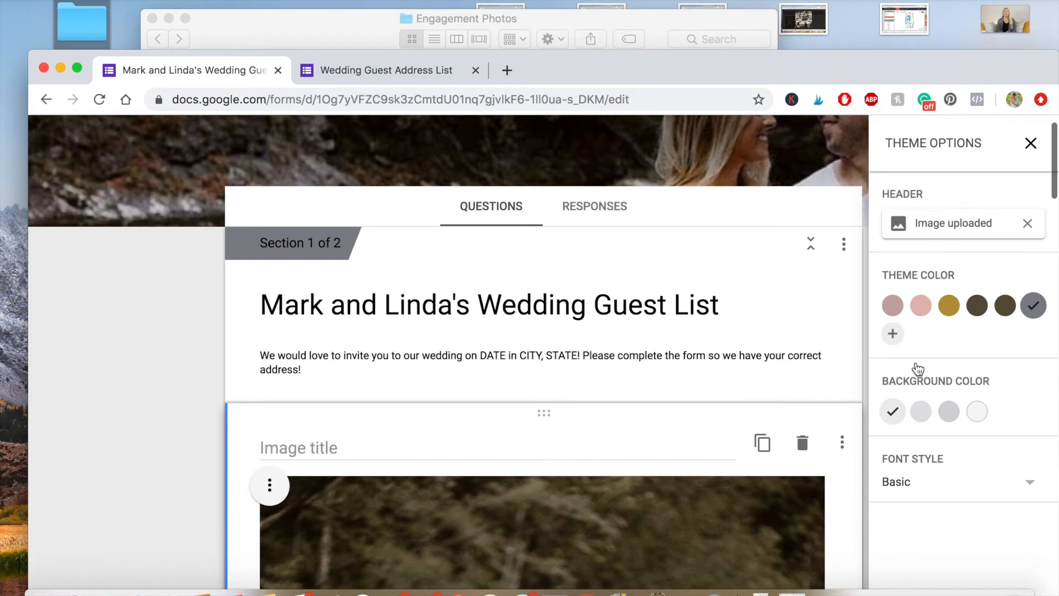
click(899, 334)
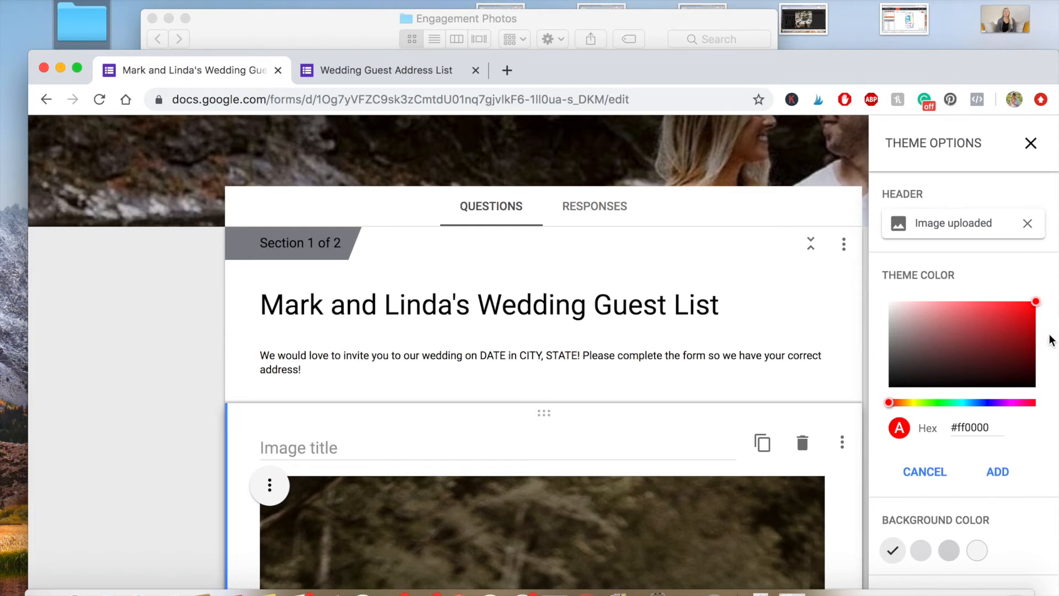
click(927, 472)
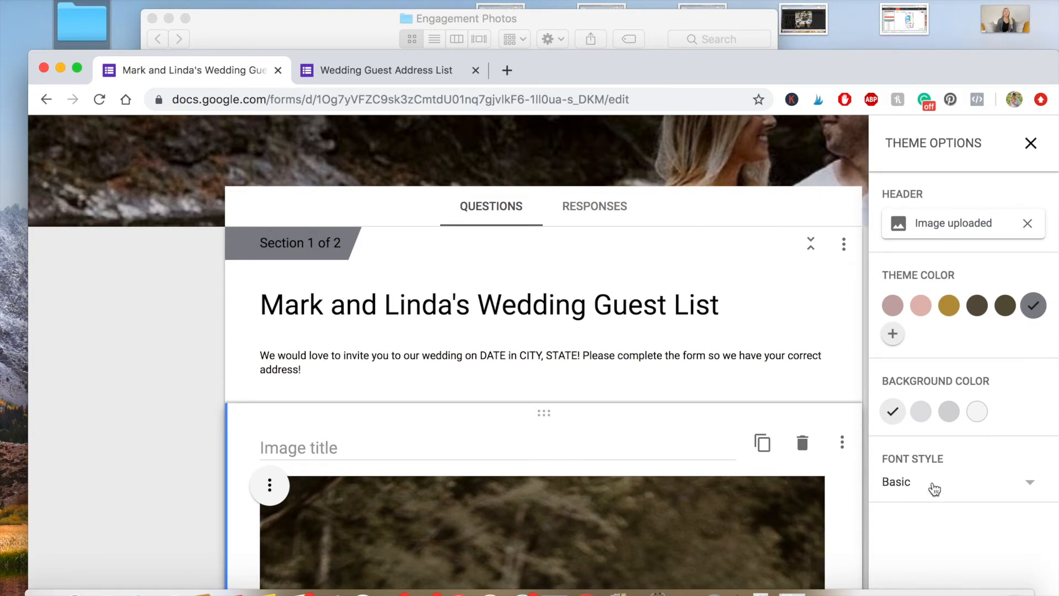
Change the form's font style to Decorative and close the theme options.
click(1030, 487)
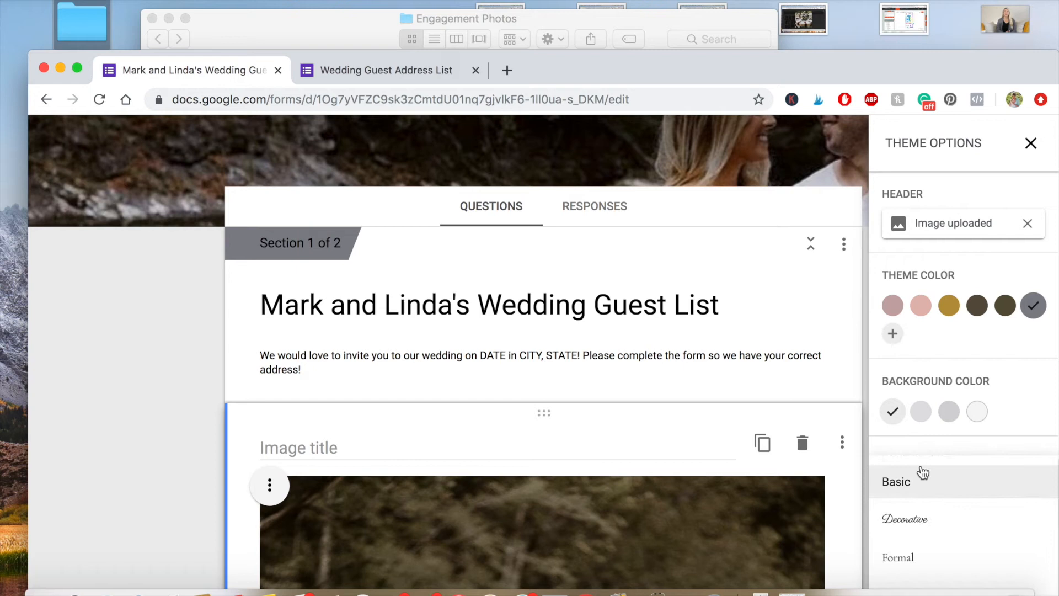
scroll(913, 479, down, 1)
scroll(942, 512, down, 3)
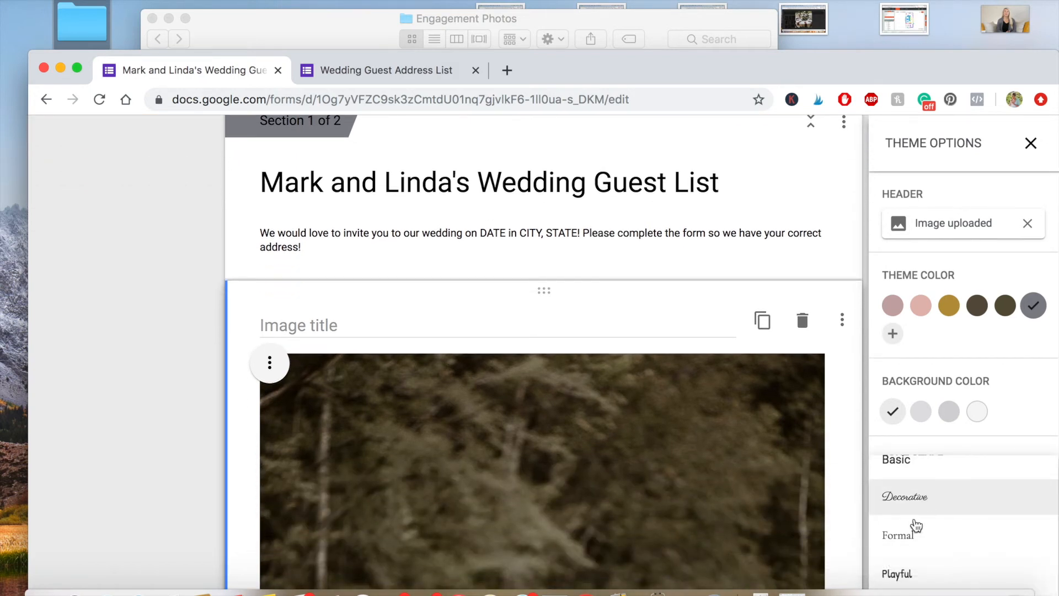
click(917, 499)
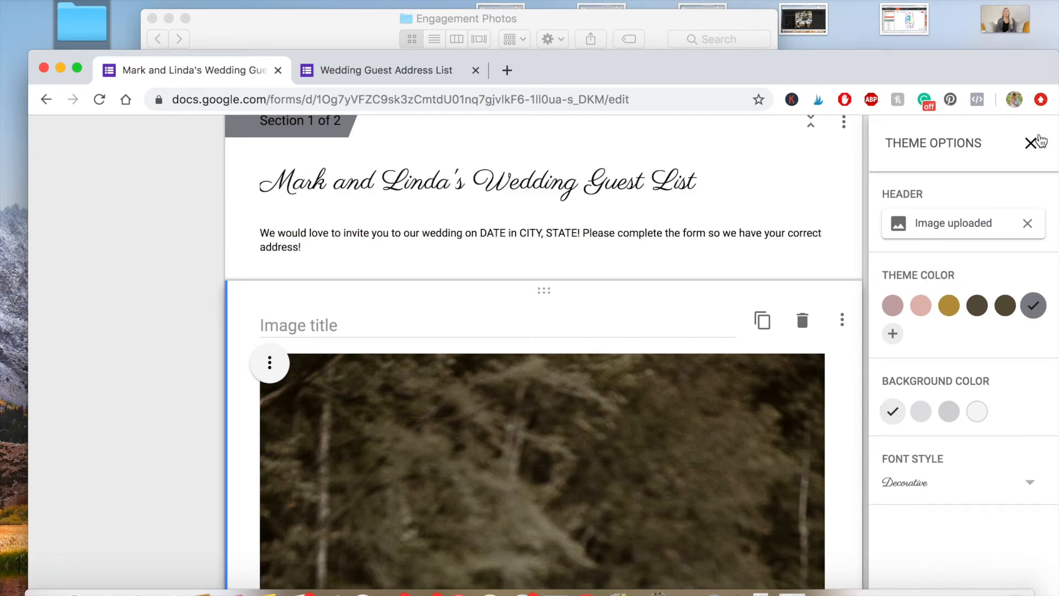
click(1029, 145)
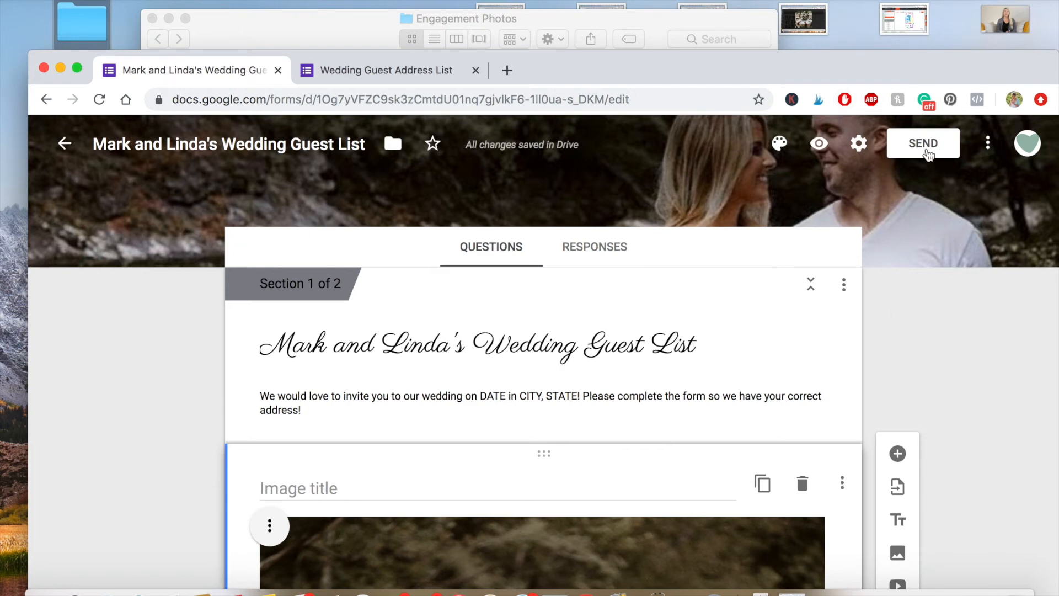
Start sending the form by email and reword the subject after the couple's names to "would love to invite you to their wedding!".
click(928, 152)
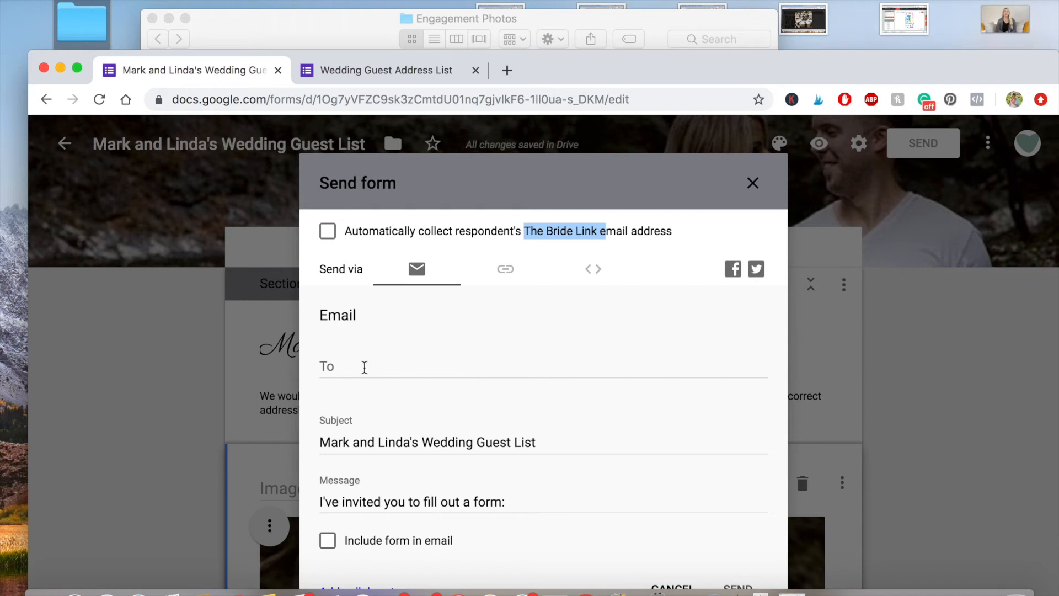
click(355, 367)
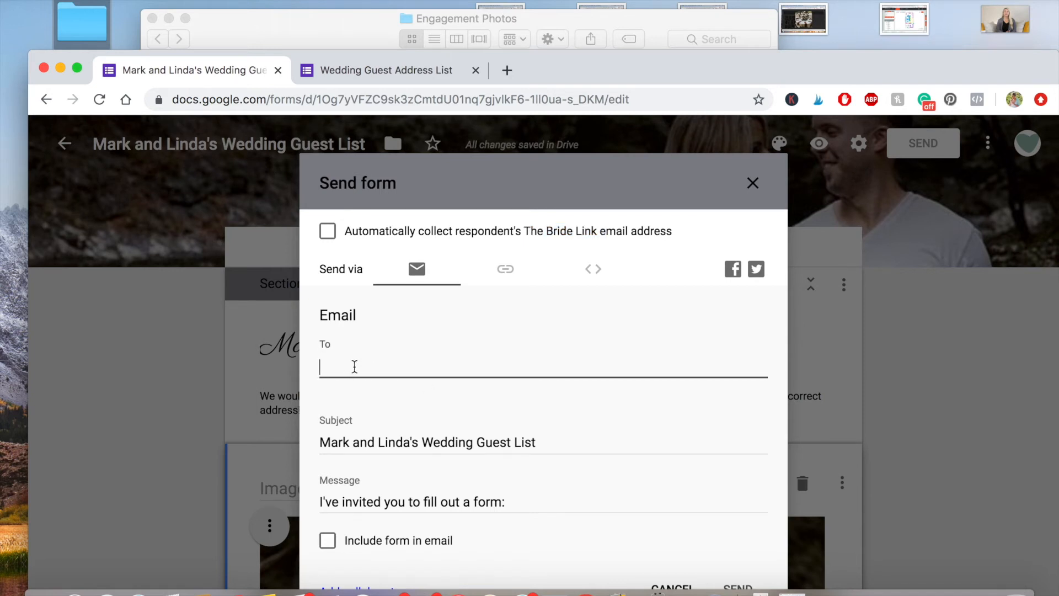
scroll(412, 353, down, 1)
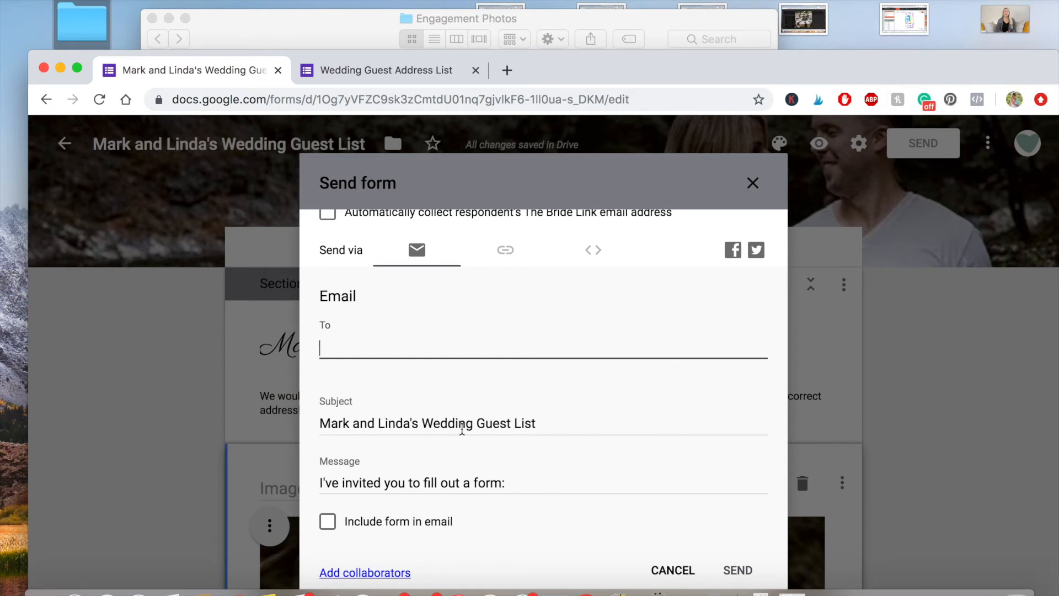
click(553, 421)
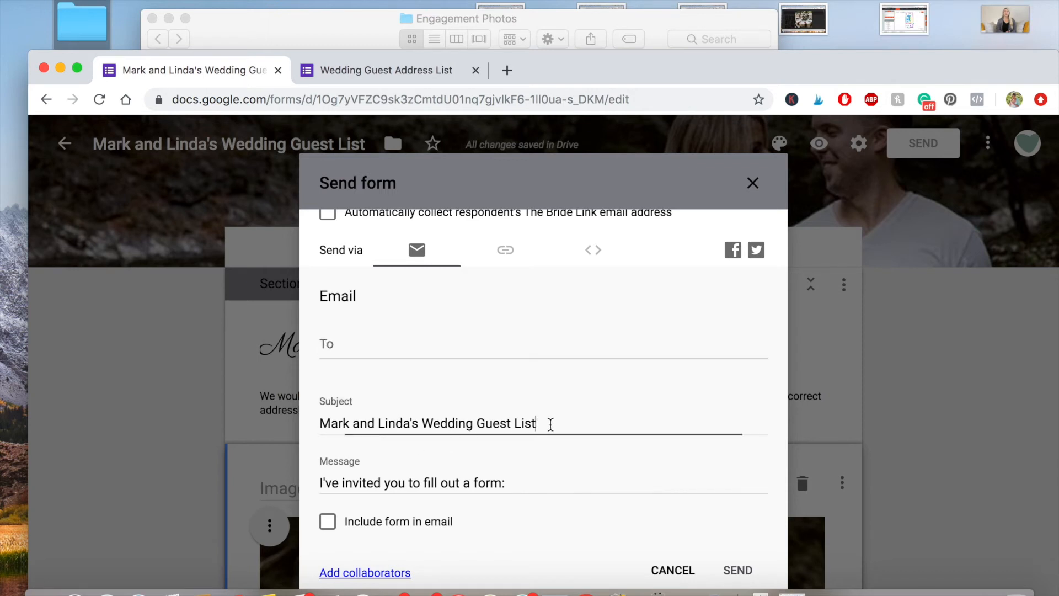
drag(546, 423, 448, 419)
key(BackSpace)
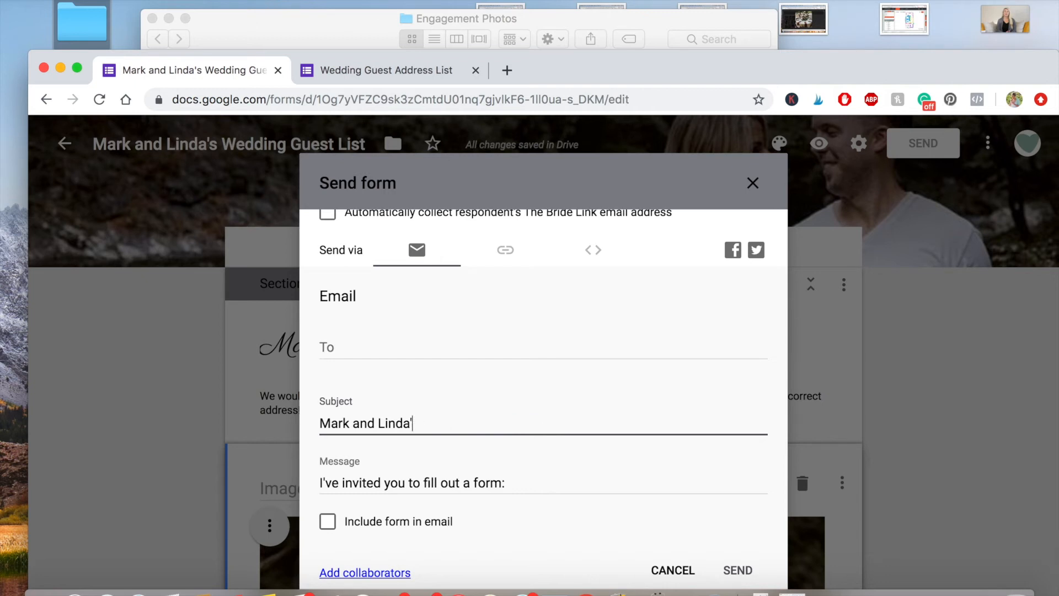
key(BackSpace)
text(would love to invite)
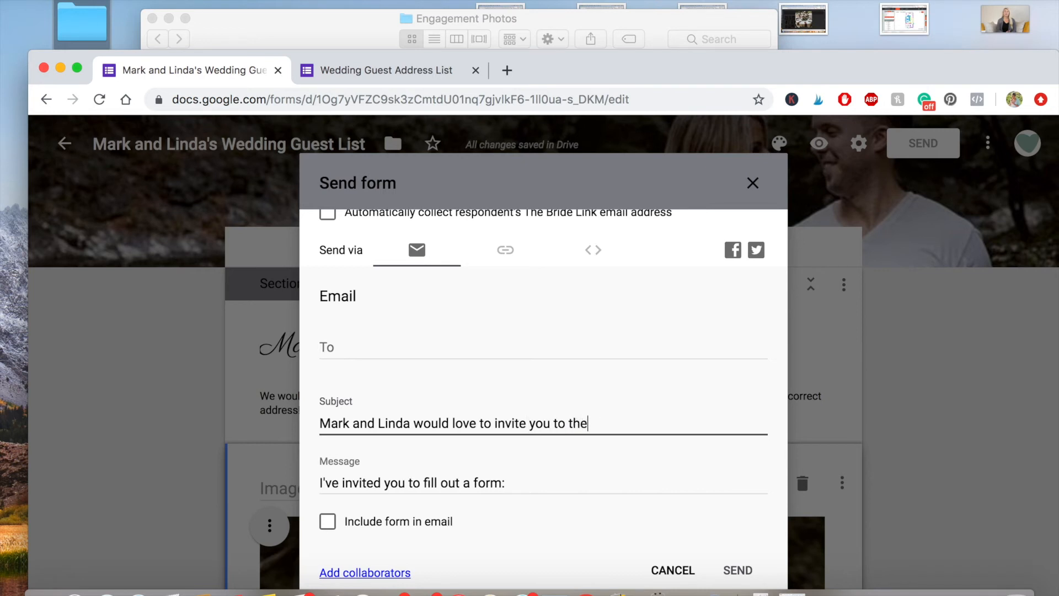
text( you to thier wedding!)
Extend the email message with "so we can have your address to mail you a wedding invitation!" and include the form in the email.
scroll(508, 537, down, 2)
click(346, 484)
click(528, 485)
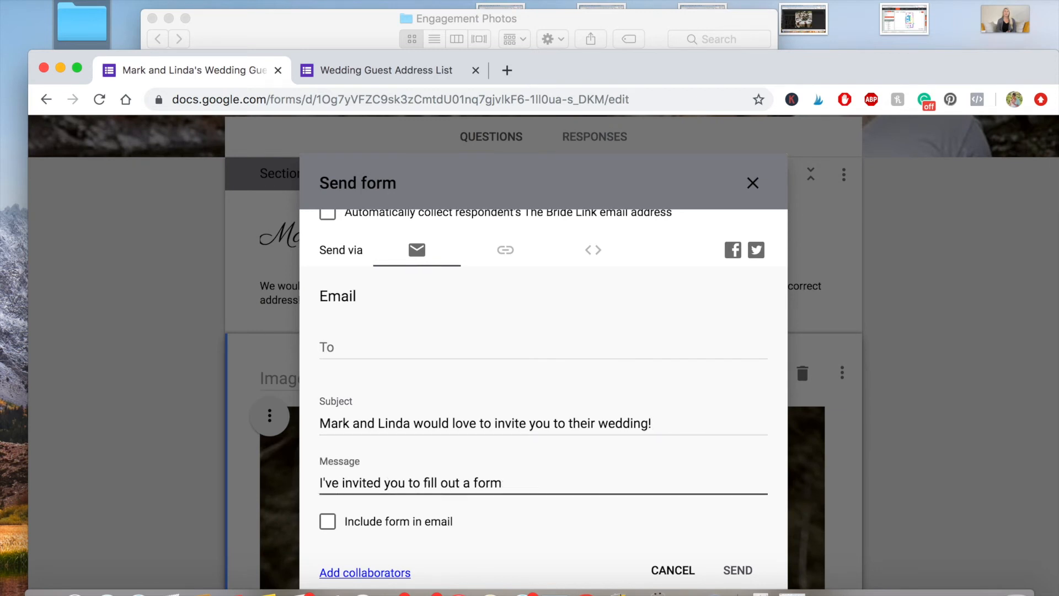
text(so we can have your address to mail )
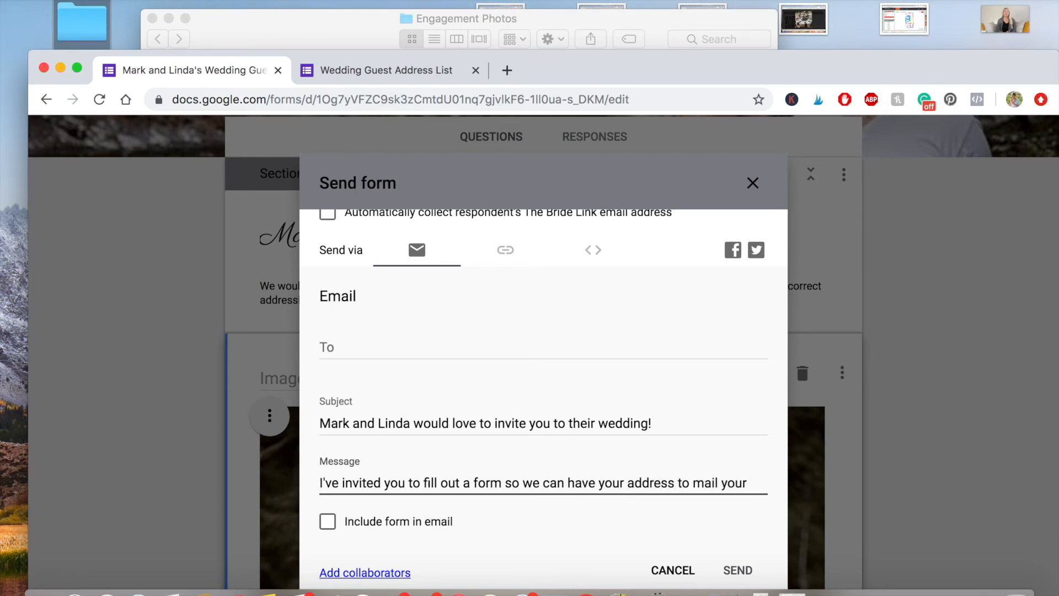
text(you a wedding i)
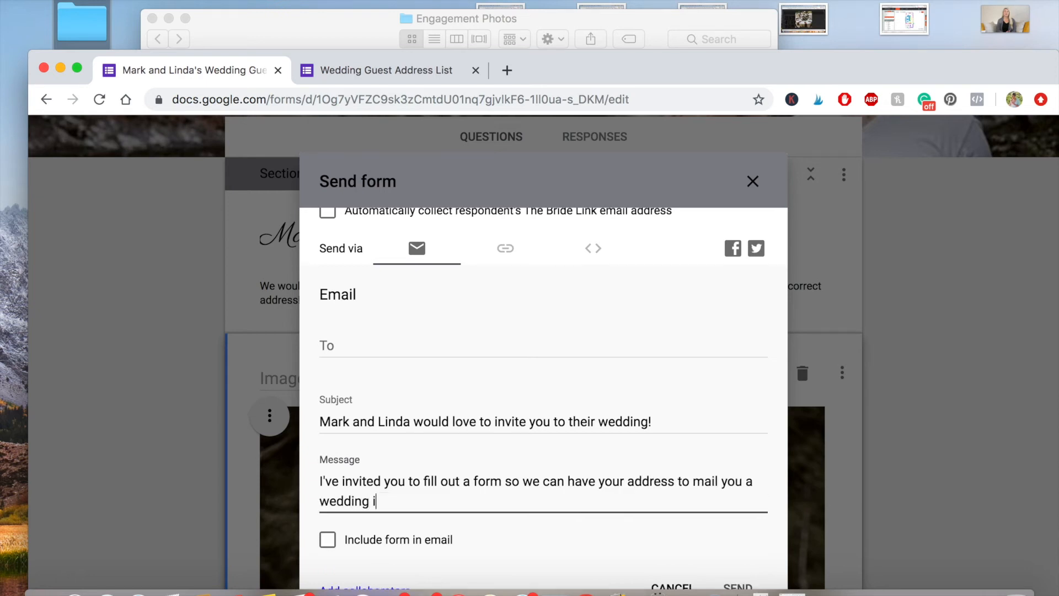
text(nvitation!)
scroll(689, 447, down, 1)
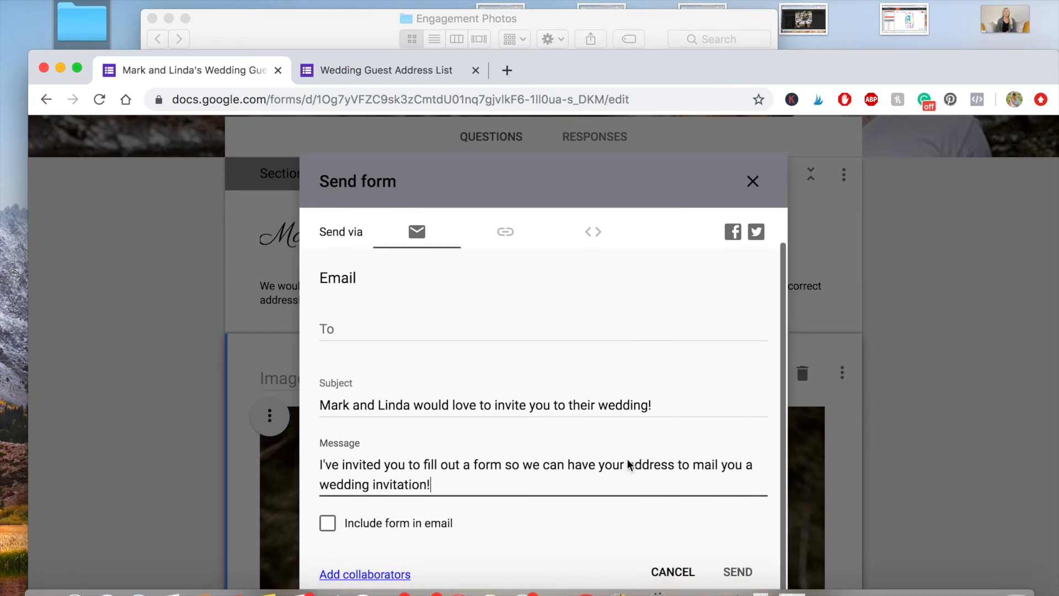
click(327, 524)
scroll(688, 444, down, 5)
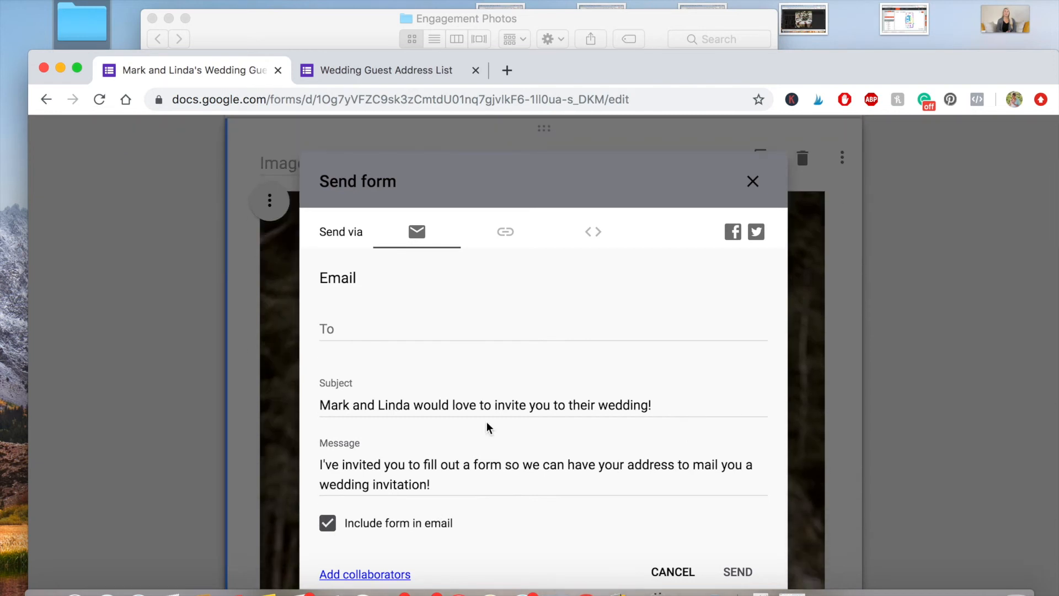
Open the form's collaborator sharing settings, review the access and invitation options, and close them without inviting anyone.
click(382, 574)
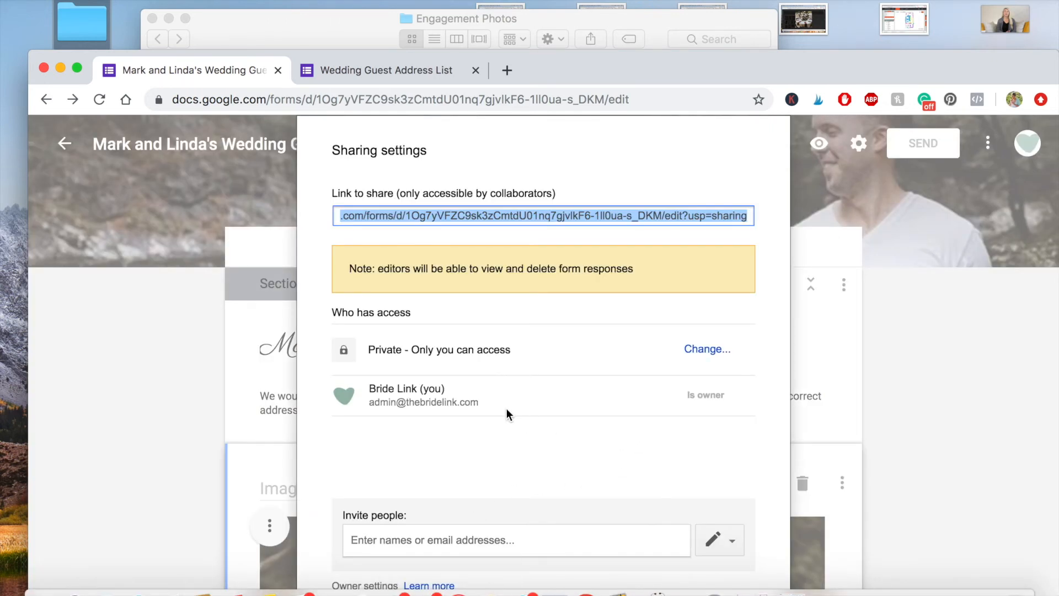
scroll(506, 411, down, 2)
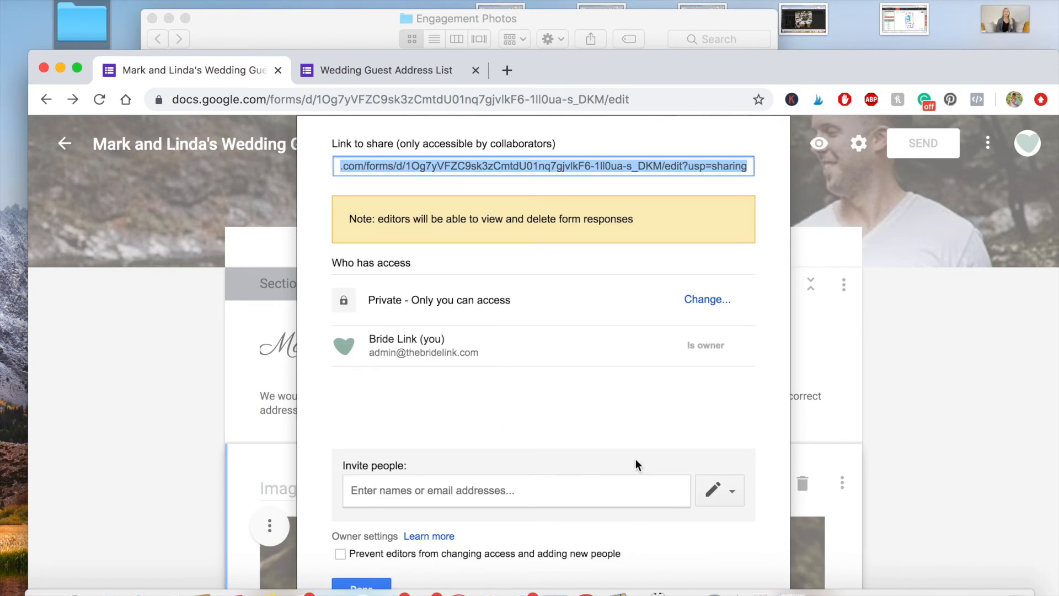
scroll(680, 406, up, 2)
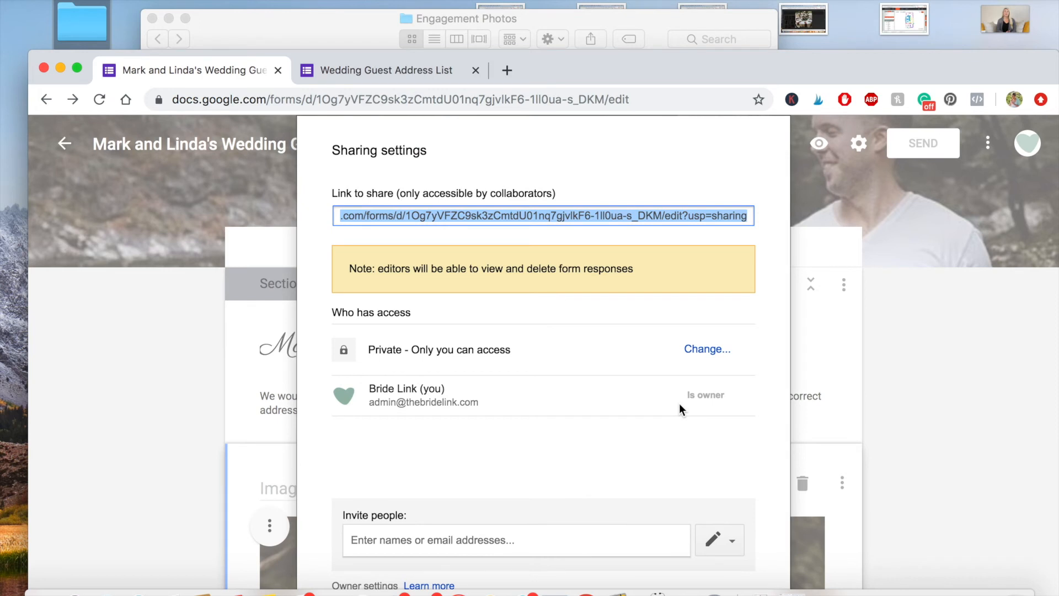
scroll(679, 408, down, 2)
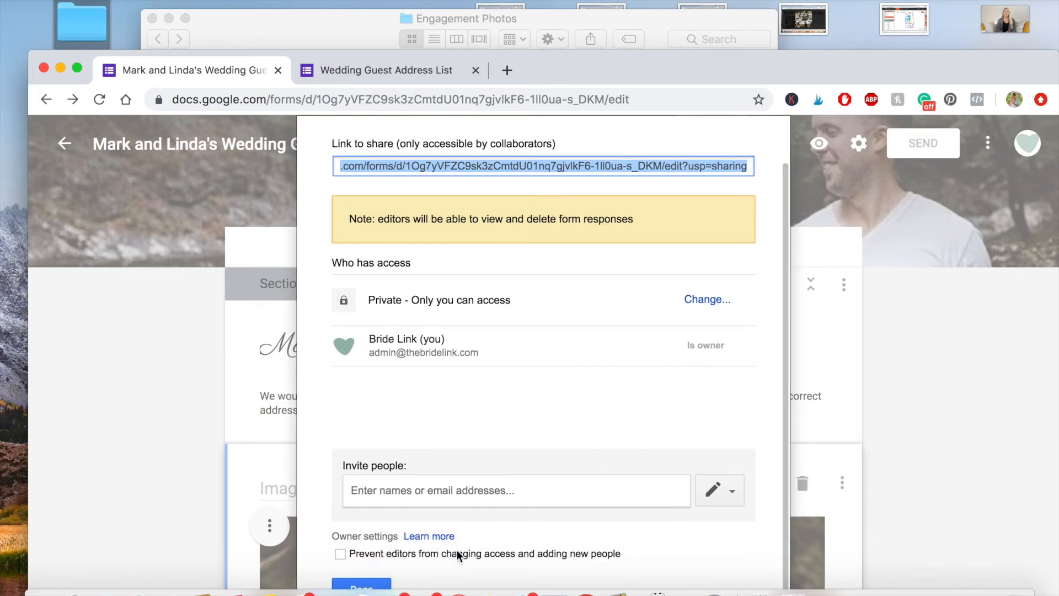
click(361, 586)
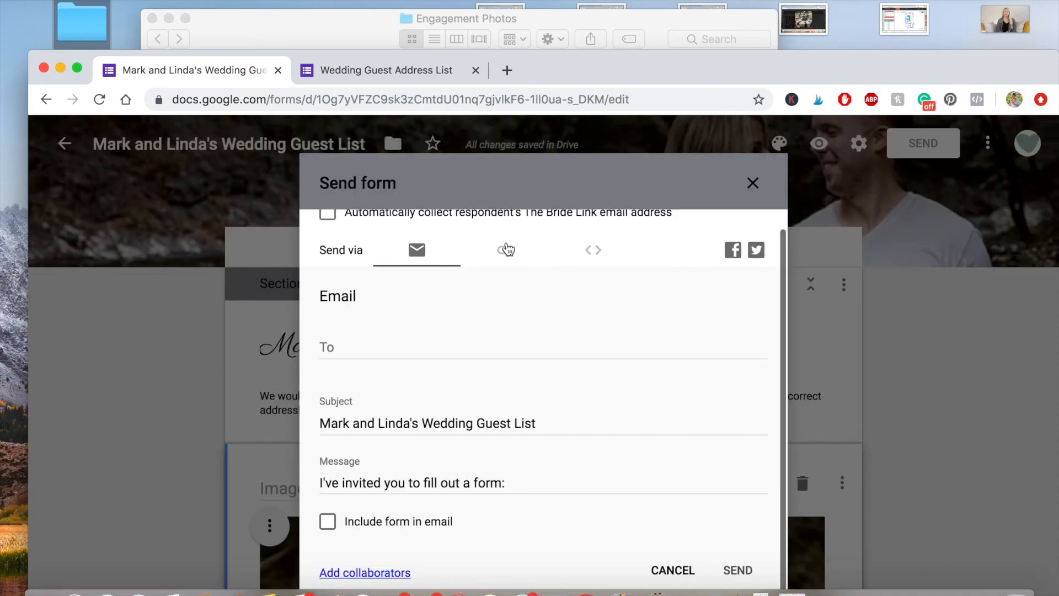
Switch the form's sending method to a link, shorten its URL, and close the send dialog.
click(507, 254)
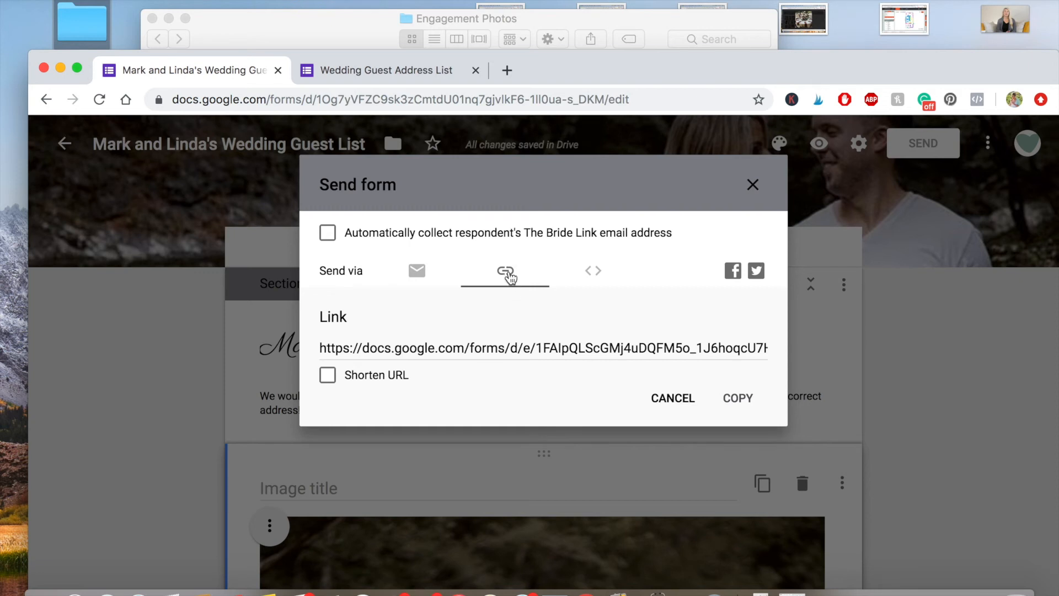
click(331, 377)
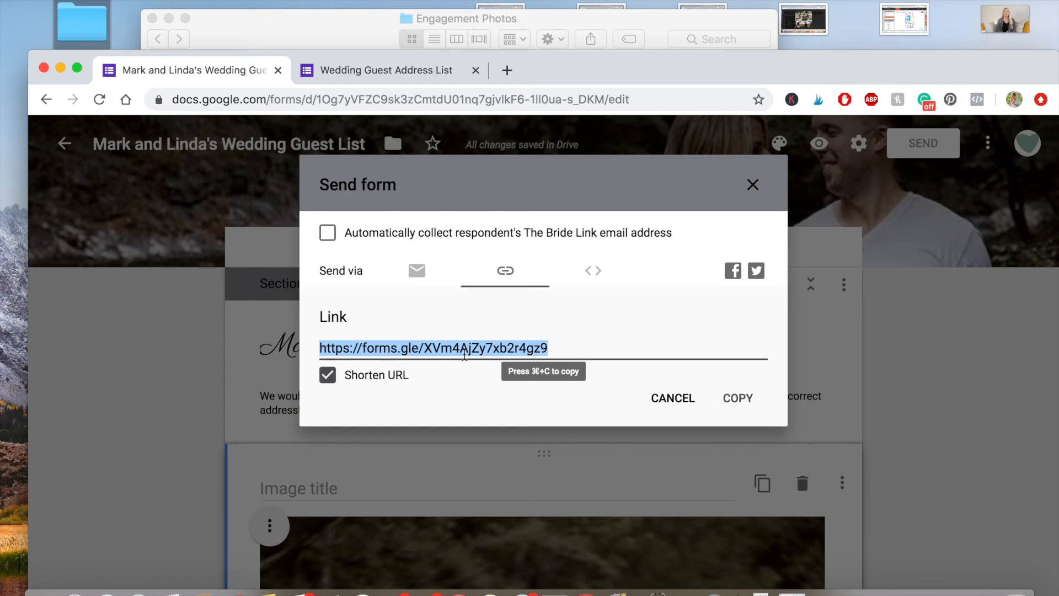
click(871, 547)
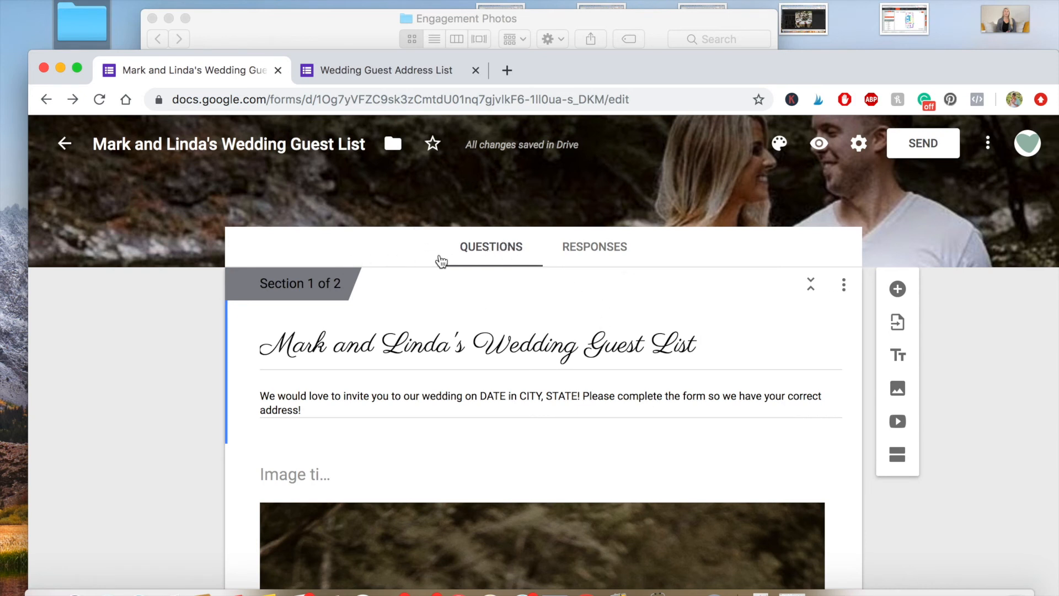
Create a new spreadsheet as the destination for the form's responses, keeping the suggested name, and select cell B2 in it.
click(608, 253)
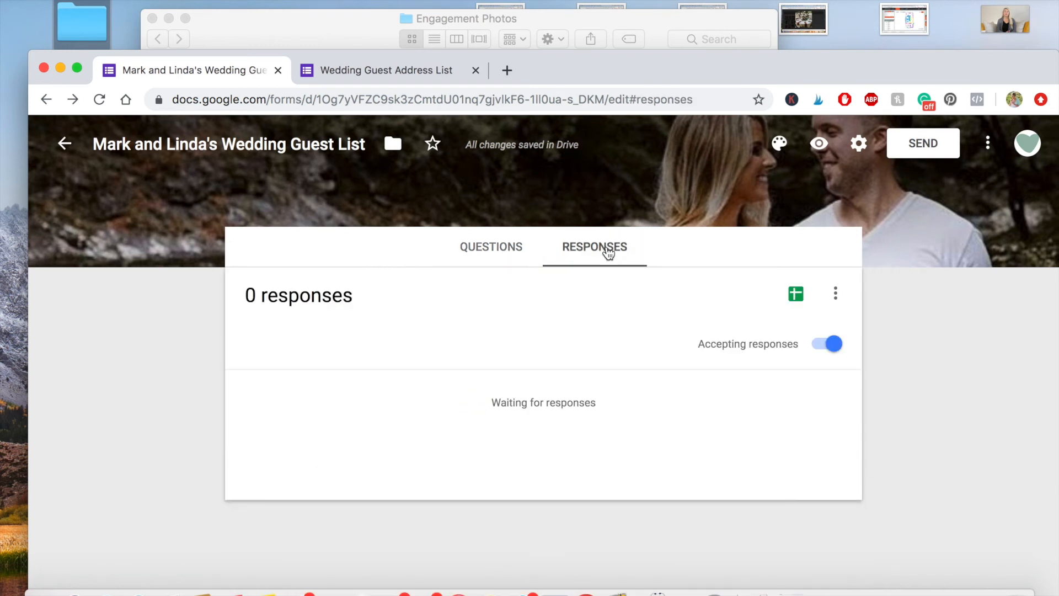
click(796, 290)
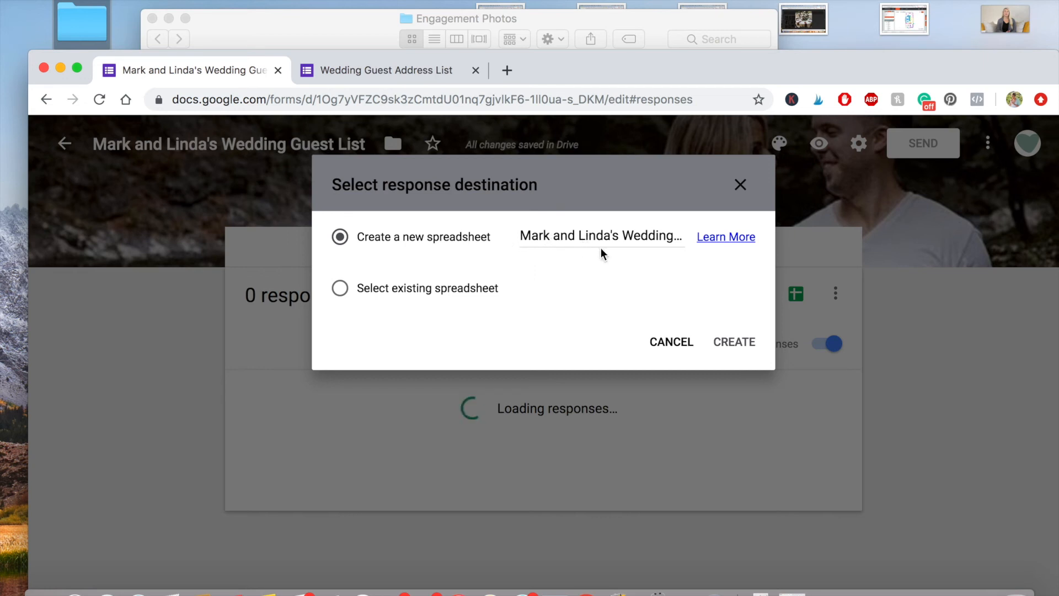
click(736, 342)
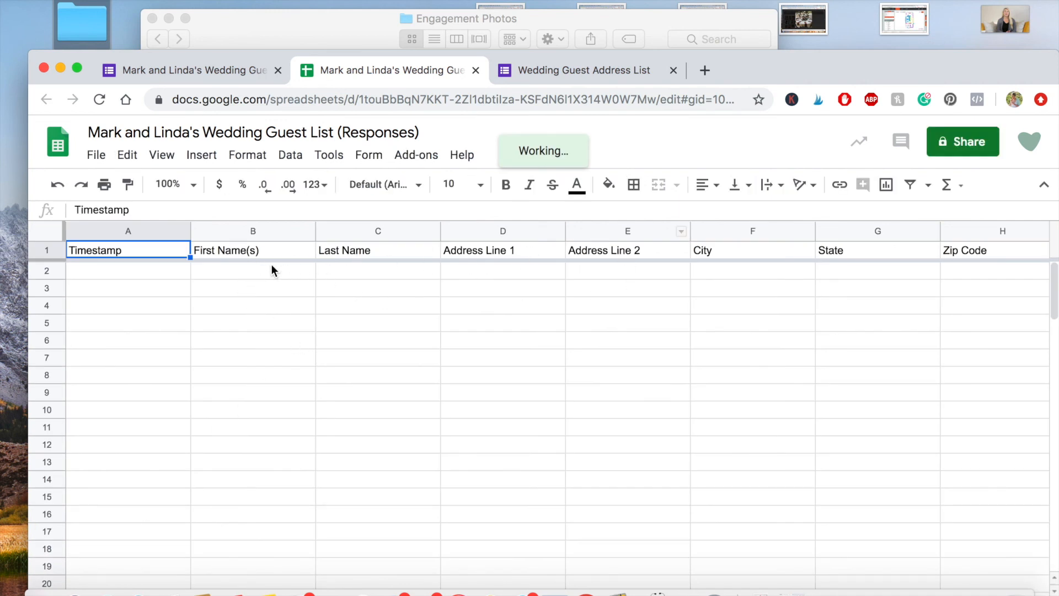
click(266, 280)
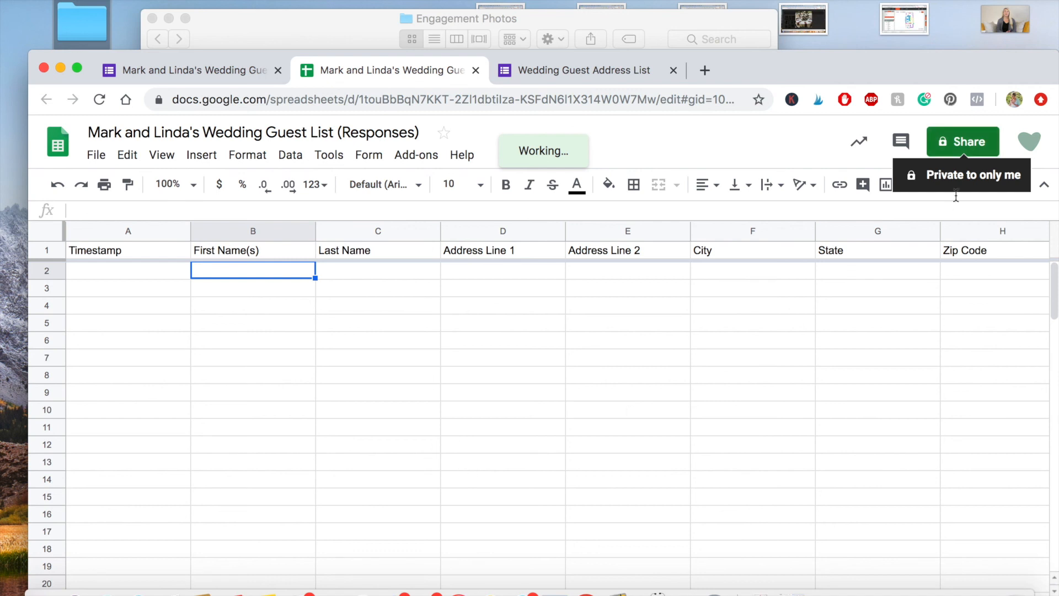
Preview the guest form and check its header, photo and the "DATE in CITY, STATE" placeholder in the description.
click(227, 72)
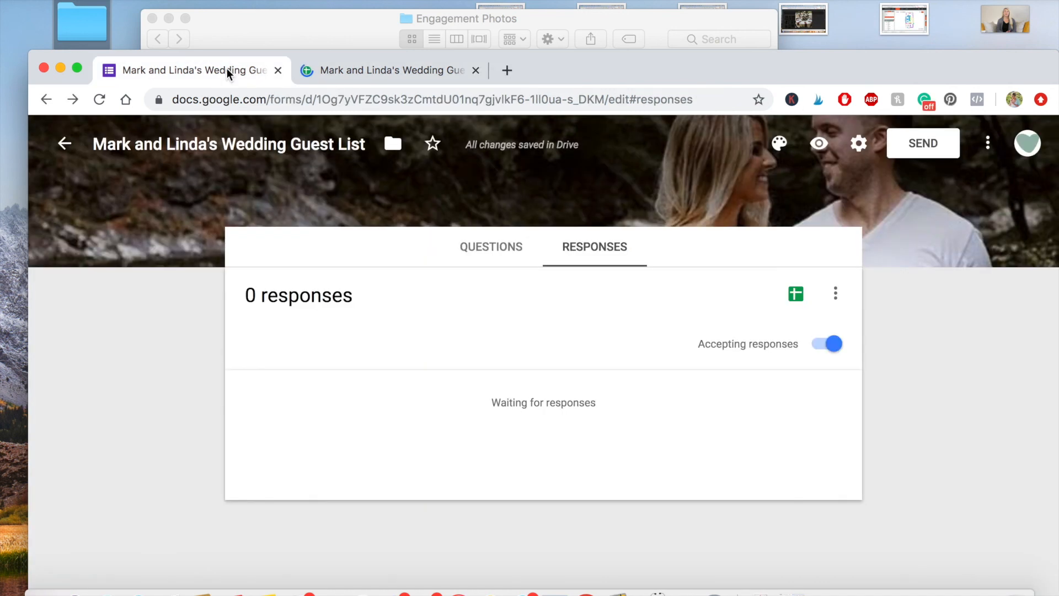
click(821, 145)
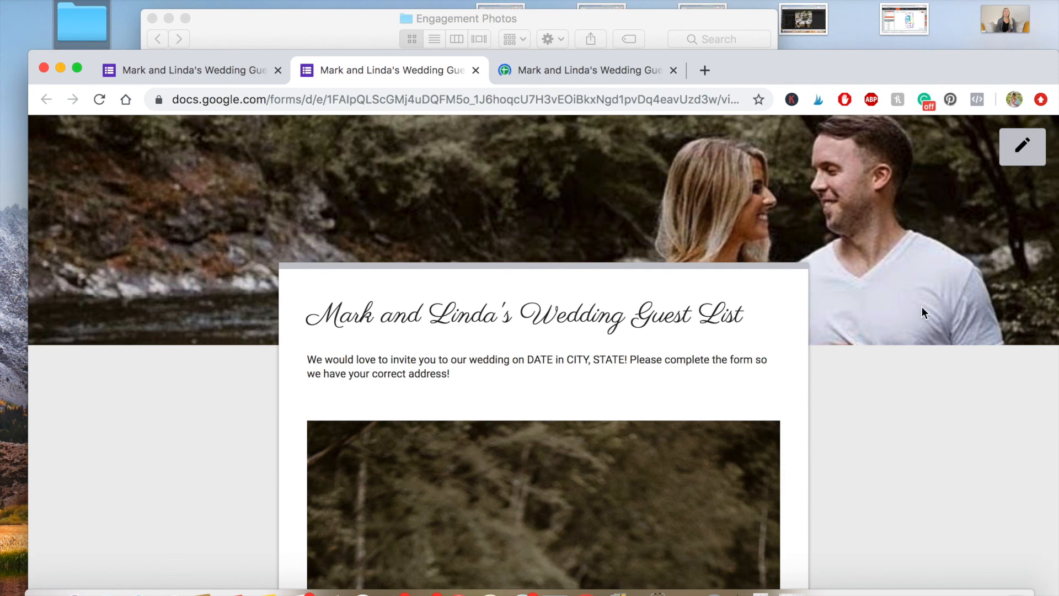
scroll(925, 368, down, 2)
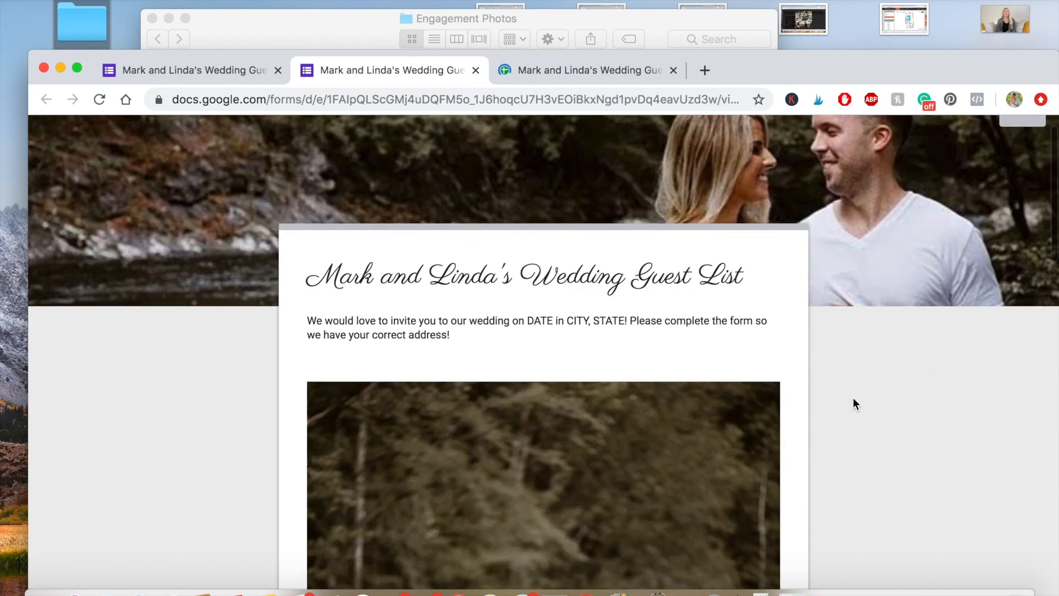
scroll(839, 487, down, 6)
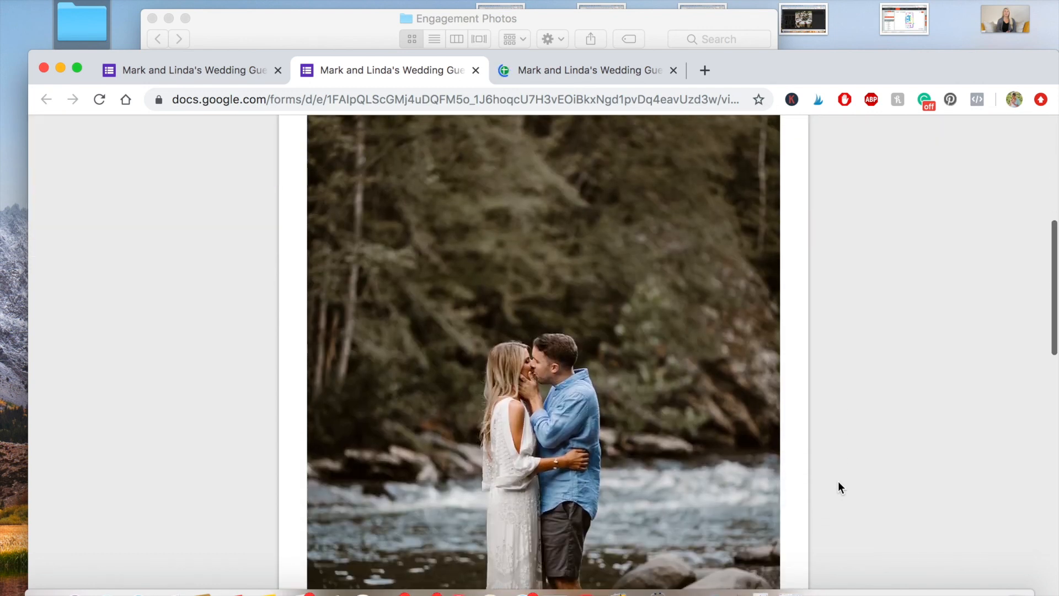
scroll(839, 481, up, 8)
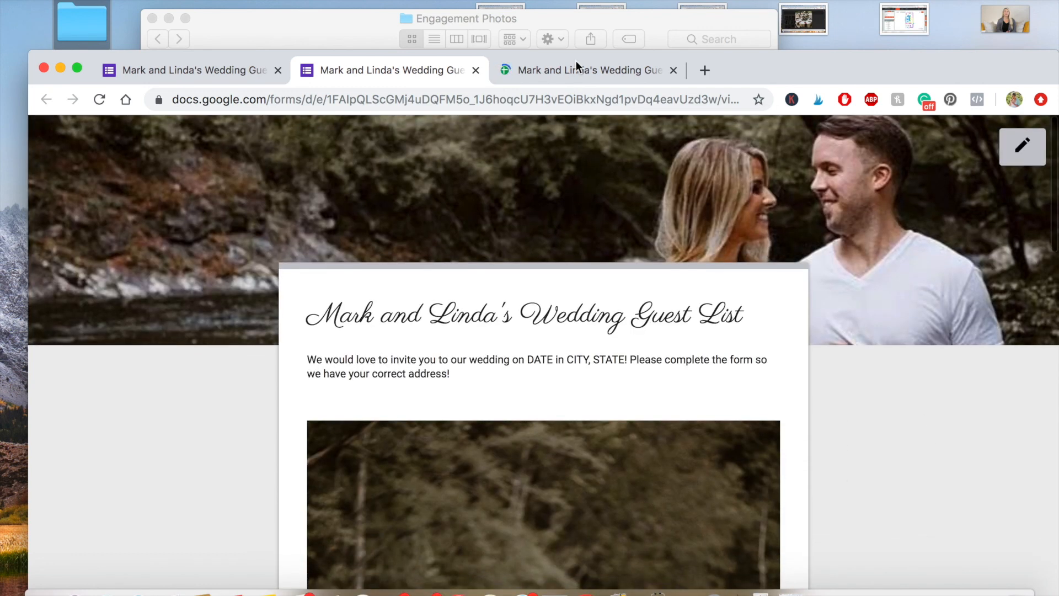
drag(528, 359, 625, 361)
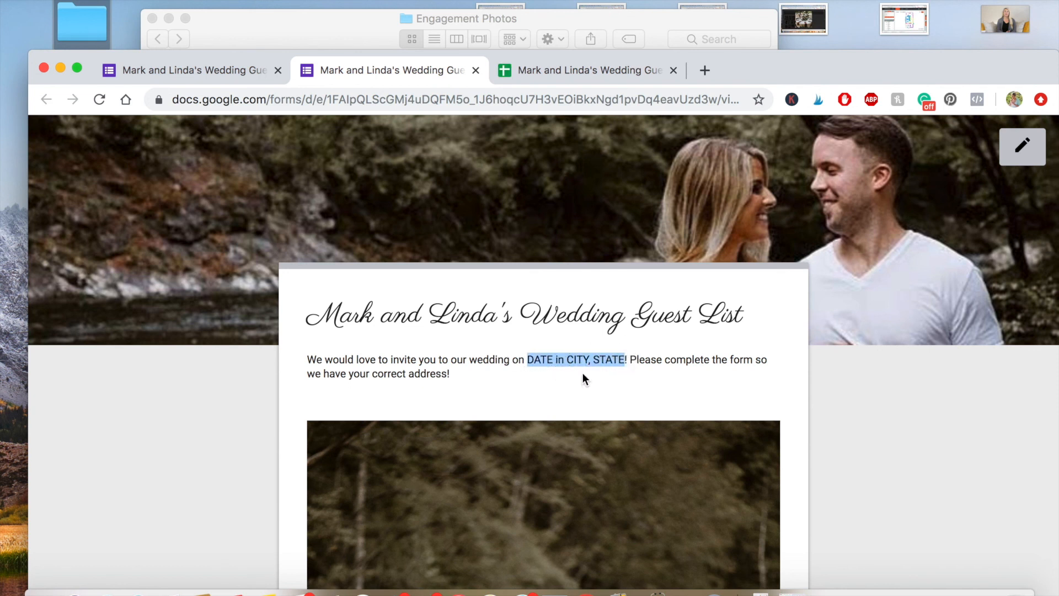
Go through both sections of the previewed form without filling in any answers and submit a blank test response.
scroll(895, 486, down, 15)
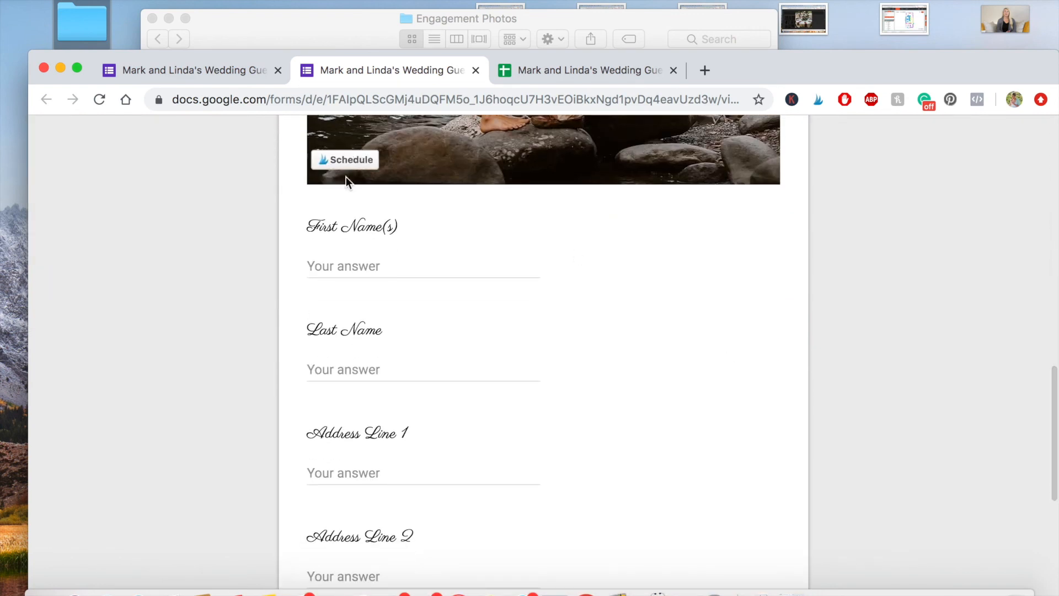
scroll(349, 331, down, 10)
click(349, 446)
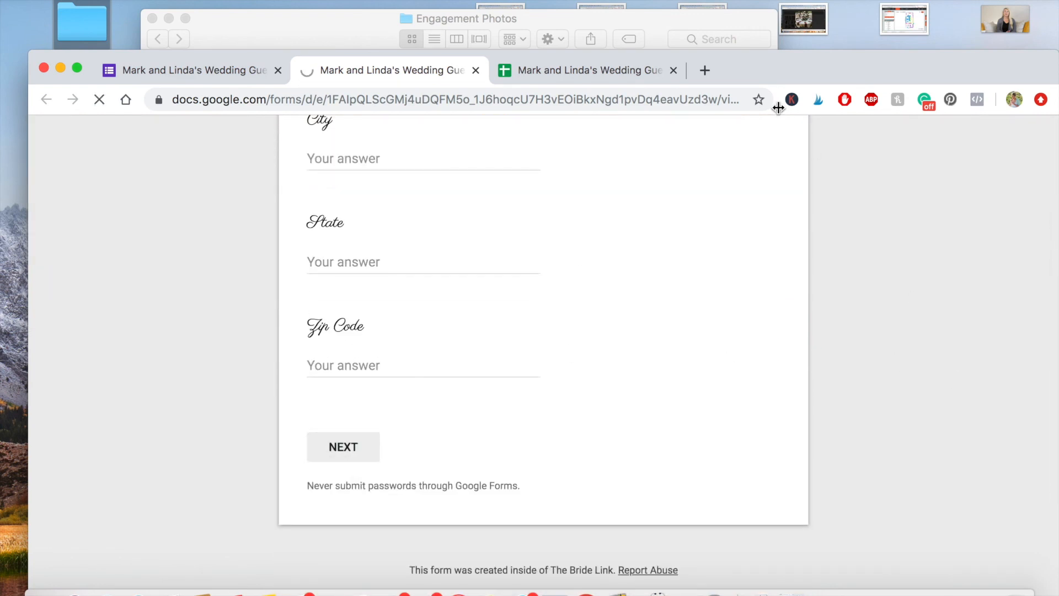
scroll(819, 355, down, 6)
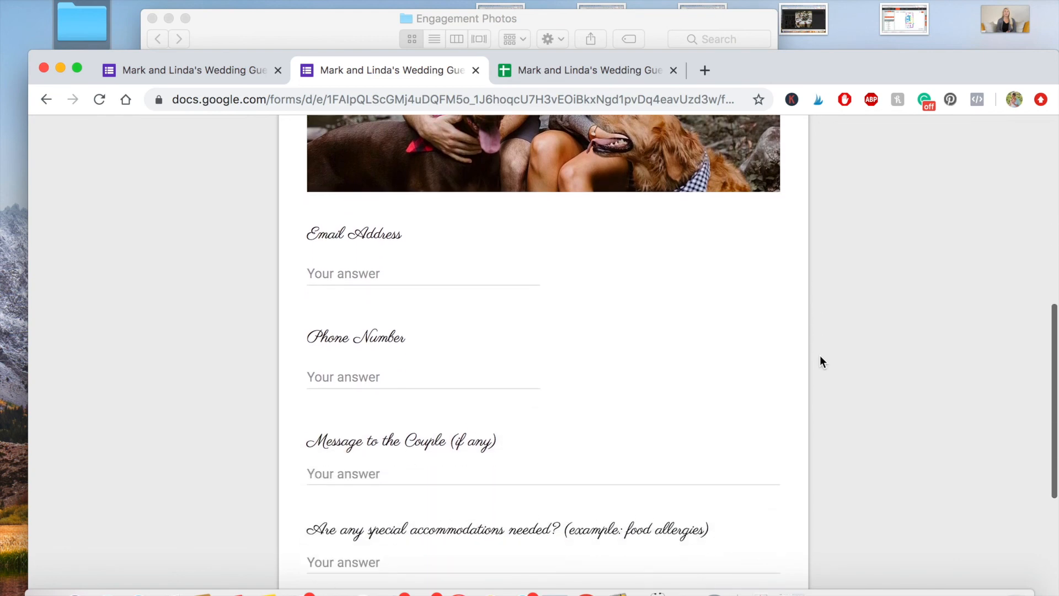
scroll(820, 356, down, 3)
click(436, 481)
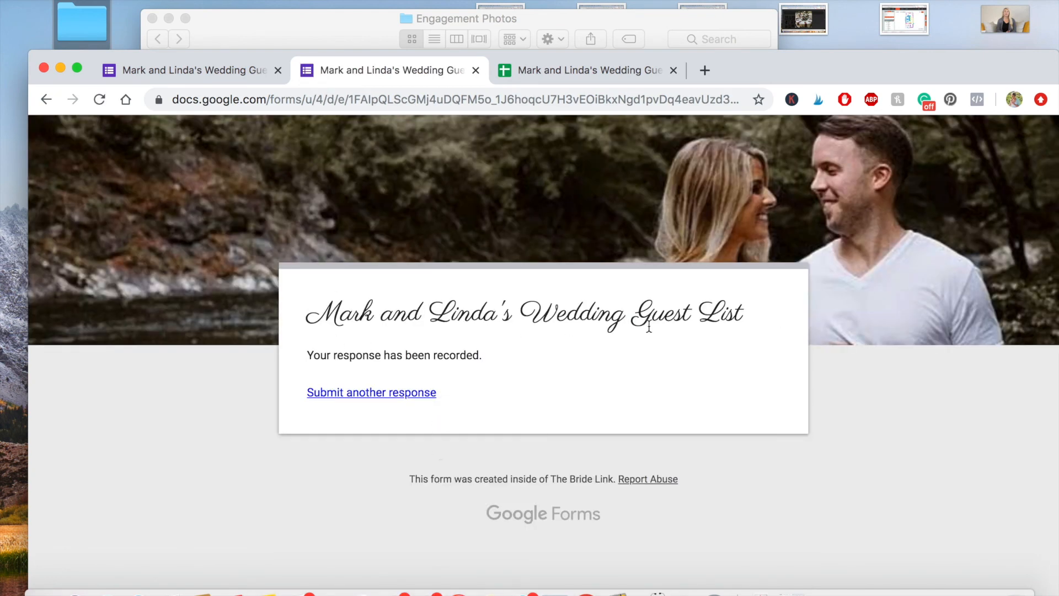
Examine the test response's timestamp and the name column in the responses spreadsheet, and return to the form's response summary.
click(592, 68)
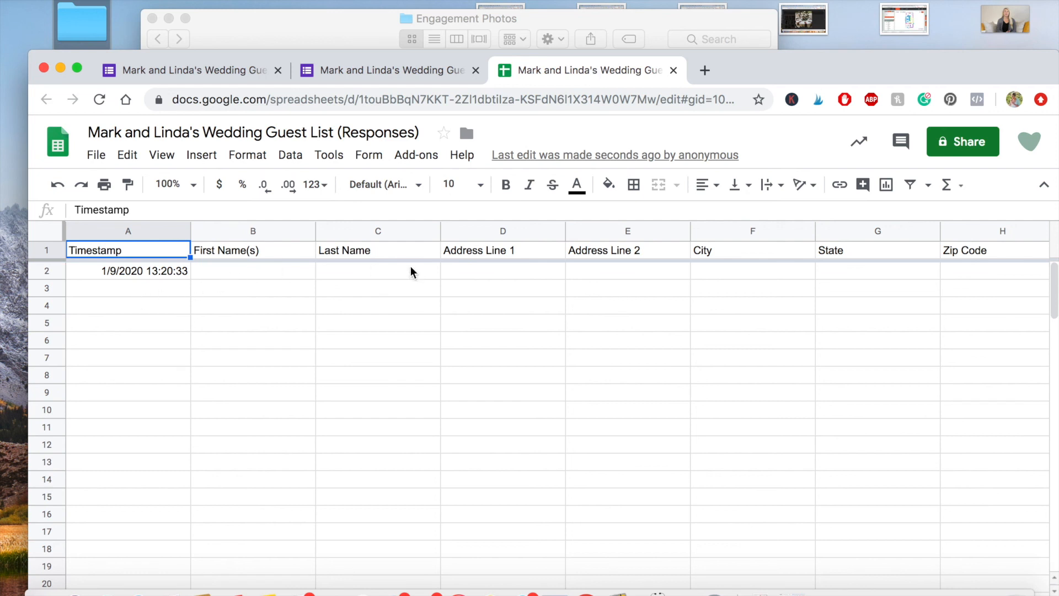
click(126, 275)
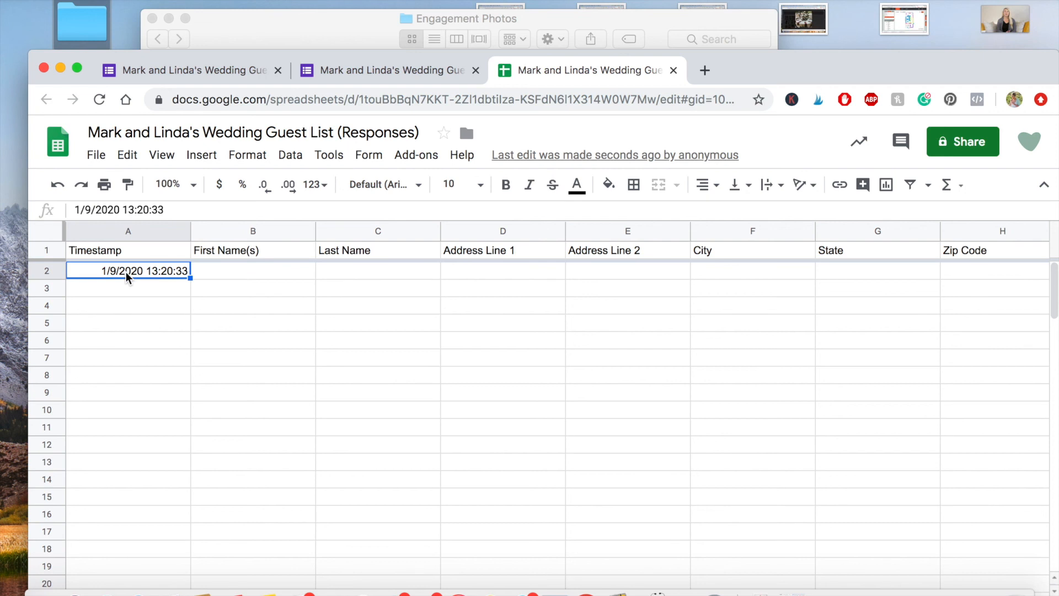
click(249, 280)
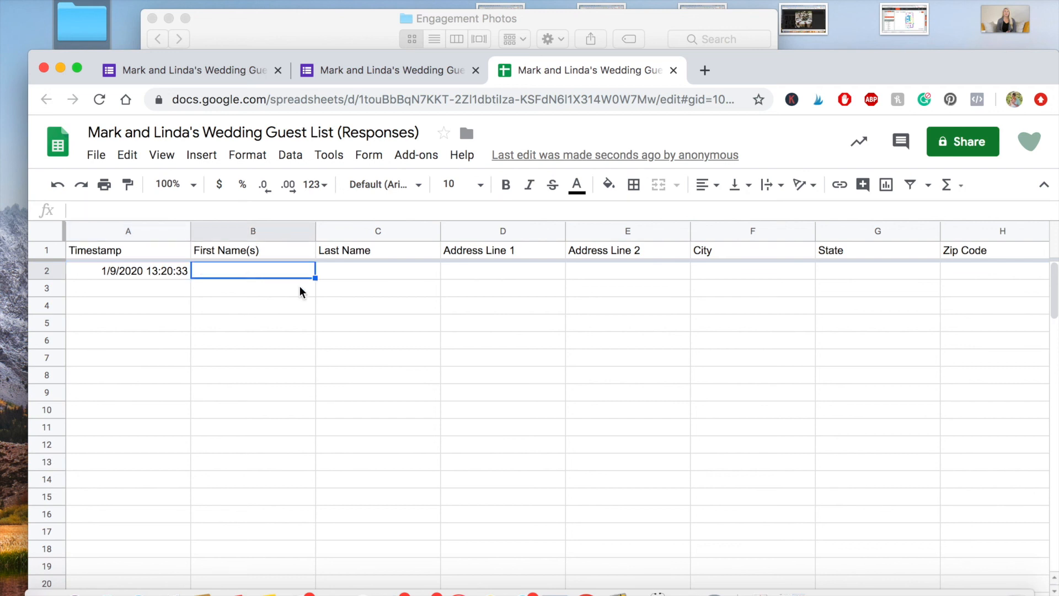
click(257, 382)
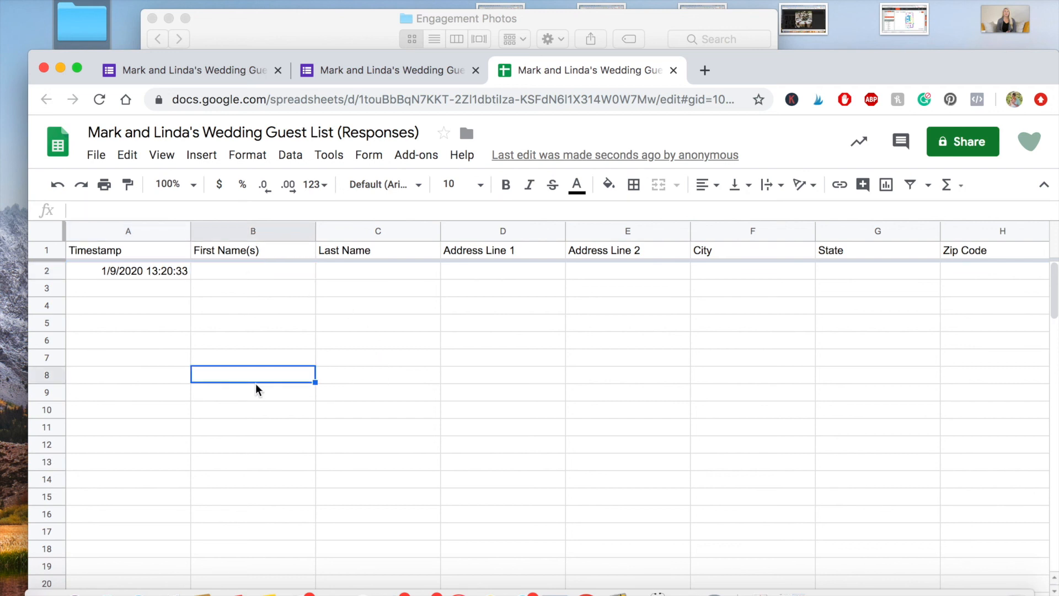
click(261, 275)
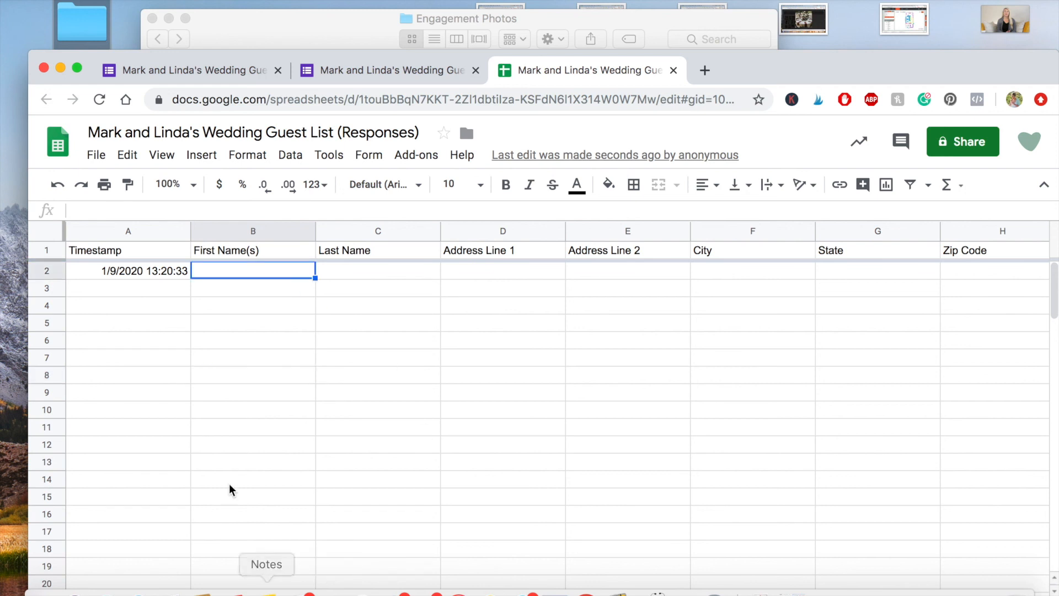
click(277, 359)
click(274, 276)
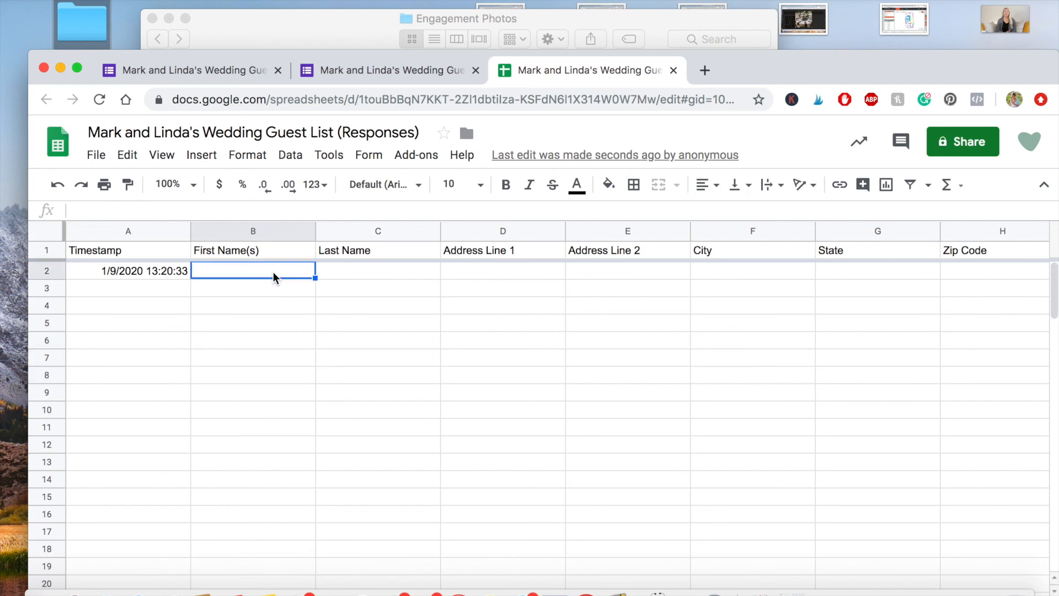
click(249, 426)
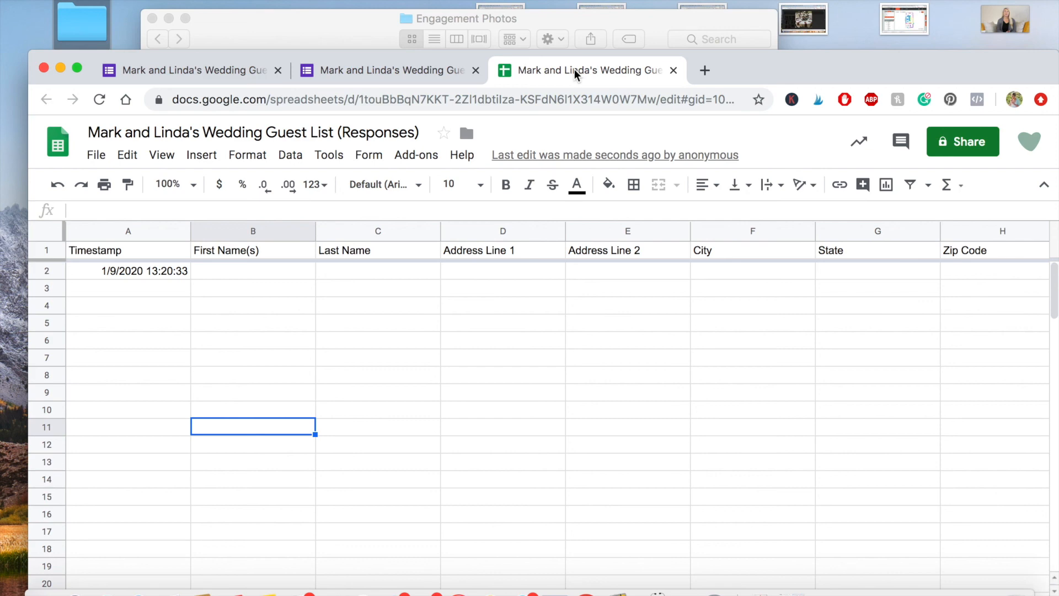
click(356, 68)
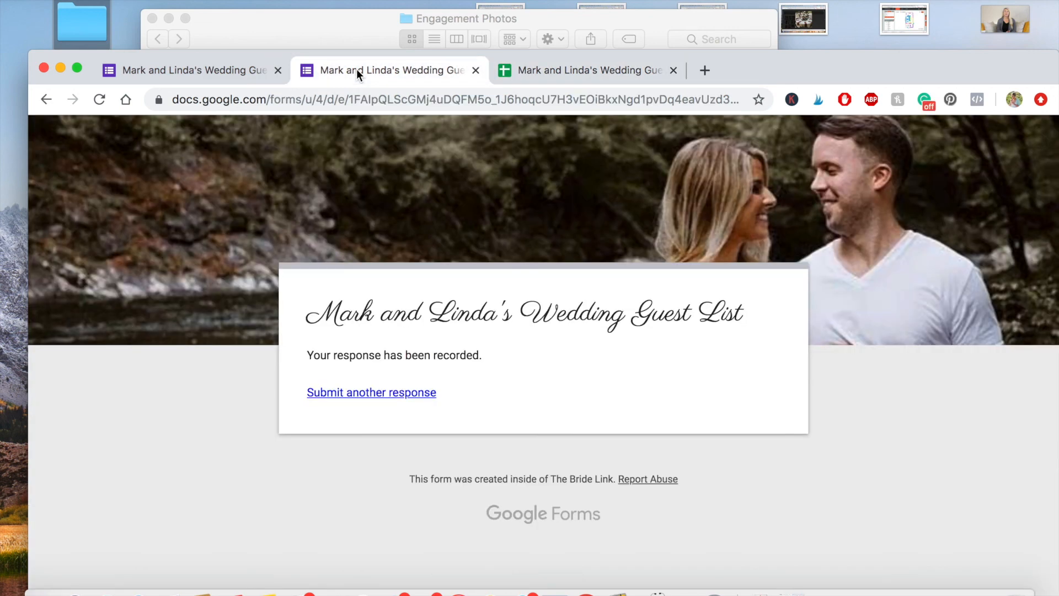
click(226, 72)
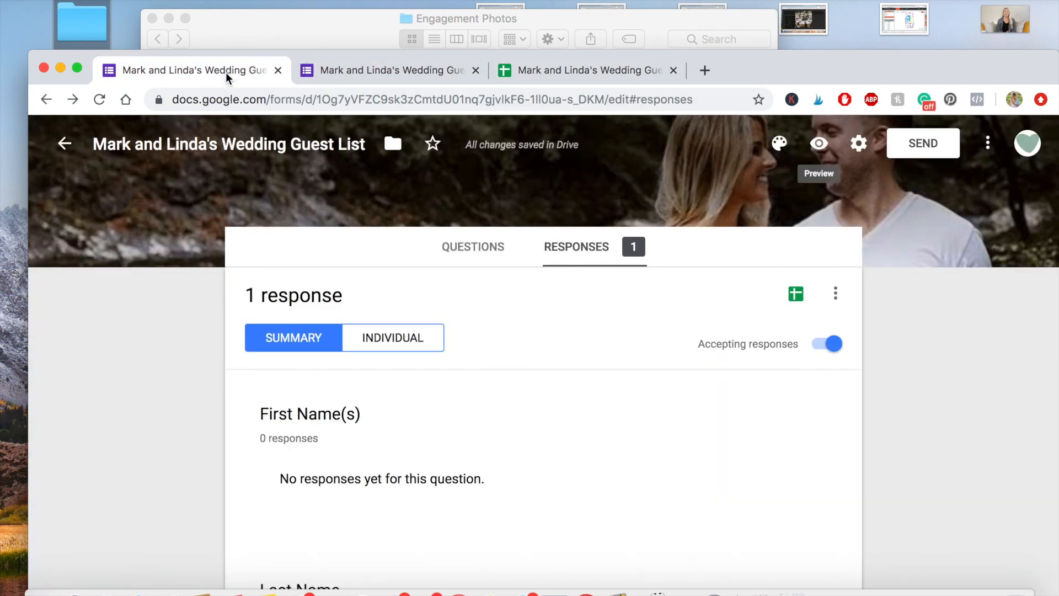